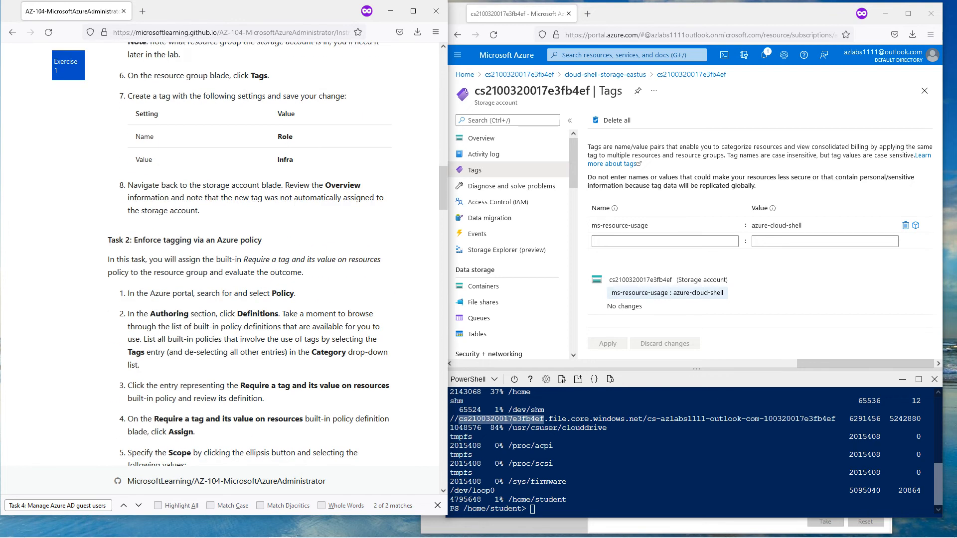
Step: Search the Azure portal for policy, open the Policy service and show its policy definitions
drag(272, 244, 127, 96)
click(278, 242)
drag(277, 293, 291, 293)
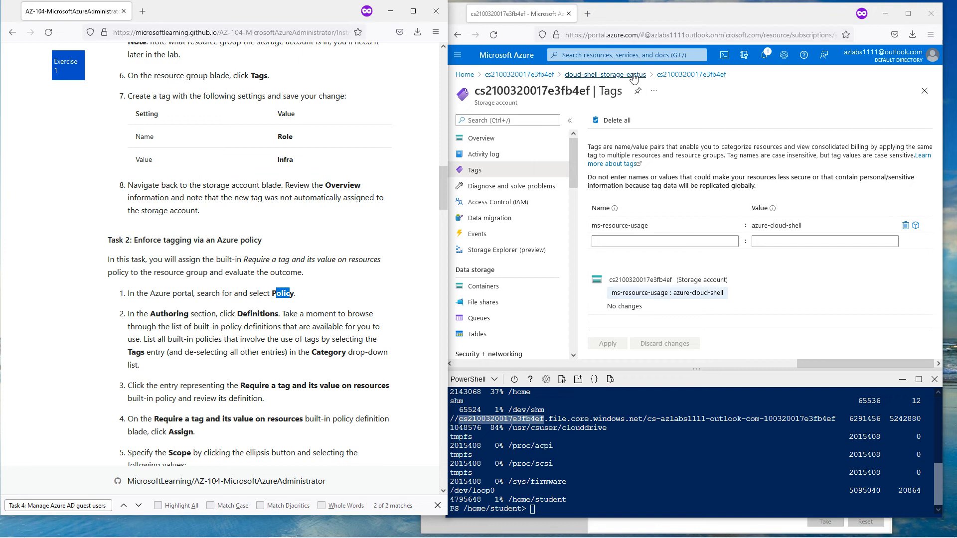
click(634, 57)
text(policy)
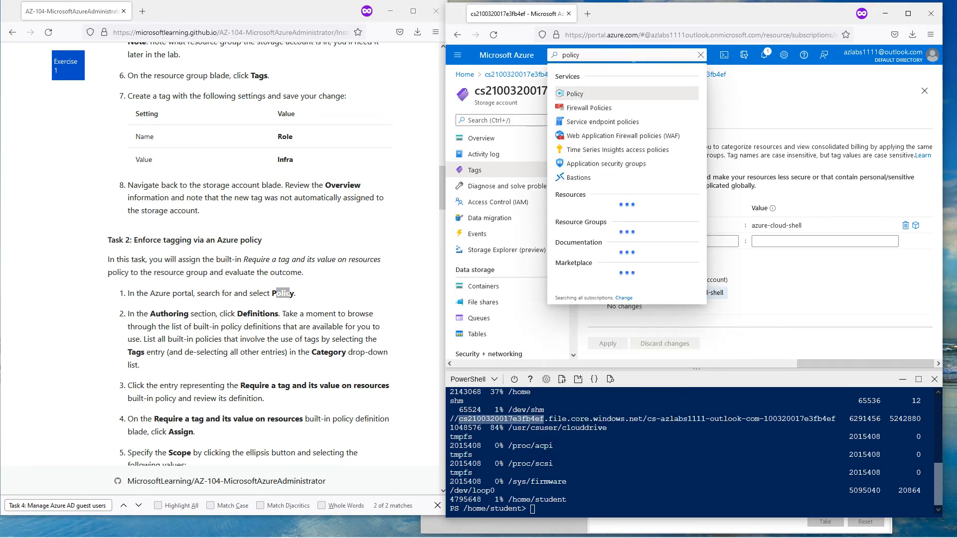
key(Return)
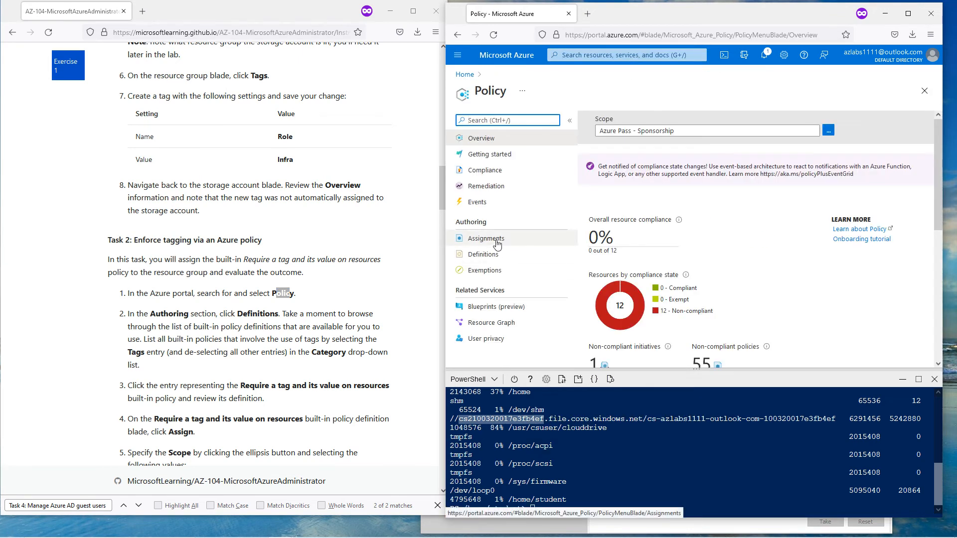
click(496, 256)
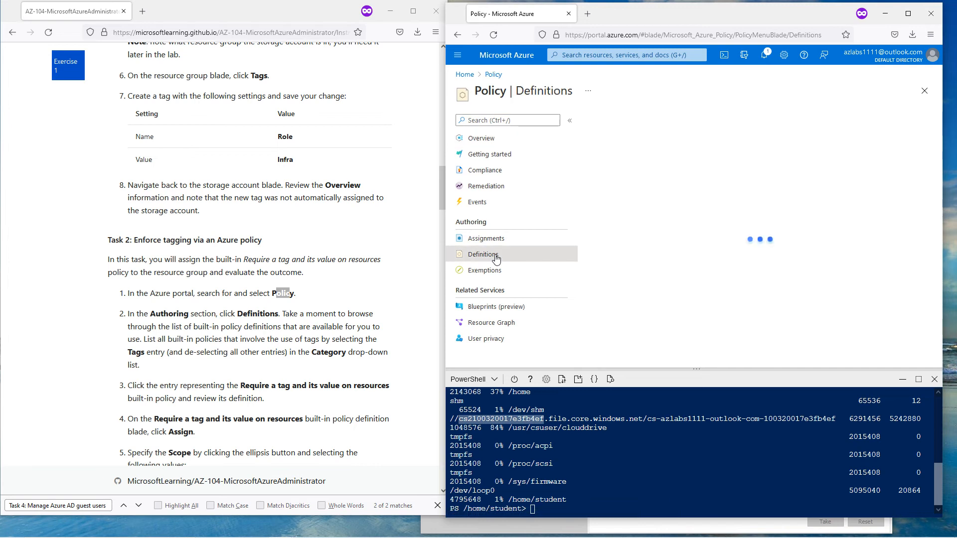
Step: Filter the policy definitions so that Tags is the only selected category
scroll(259, 311, down, 3)
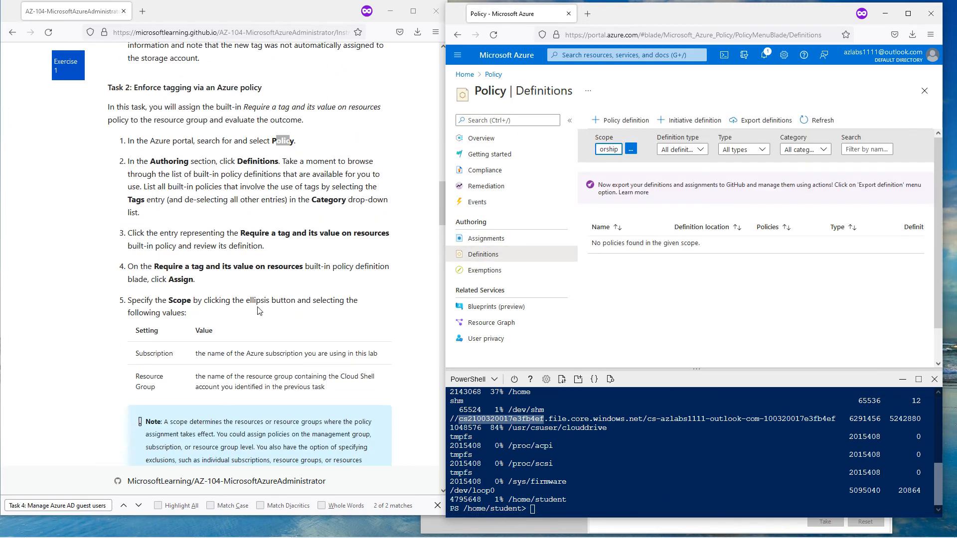
click(824, 150)
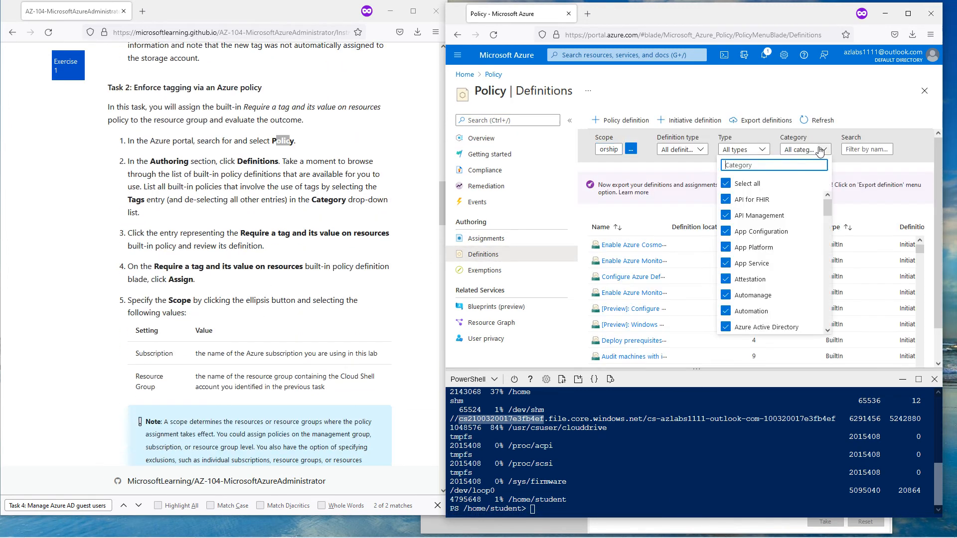
click(725, 184)
scroll(777, 289, down, 15)
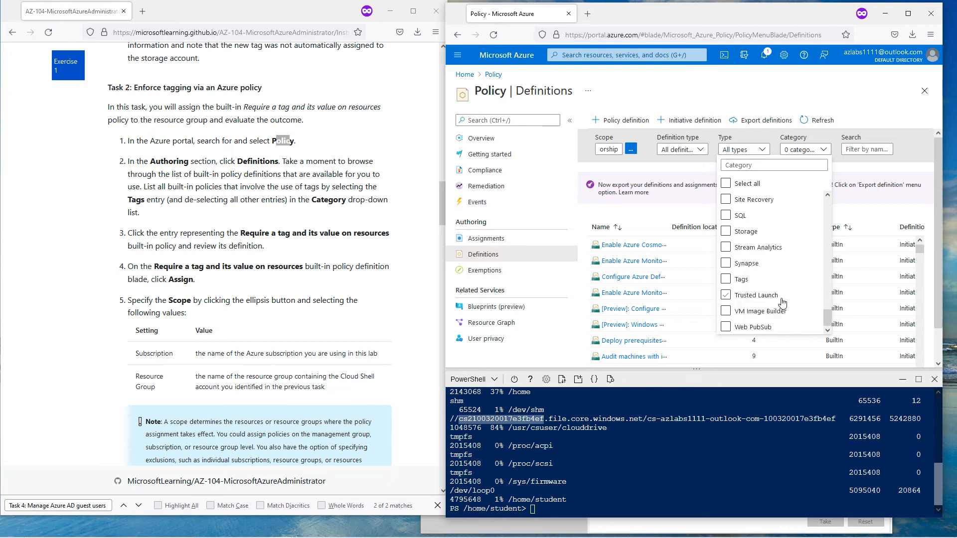
click(726, 279)
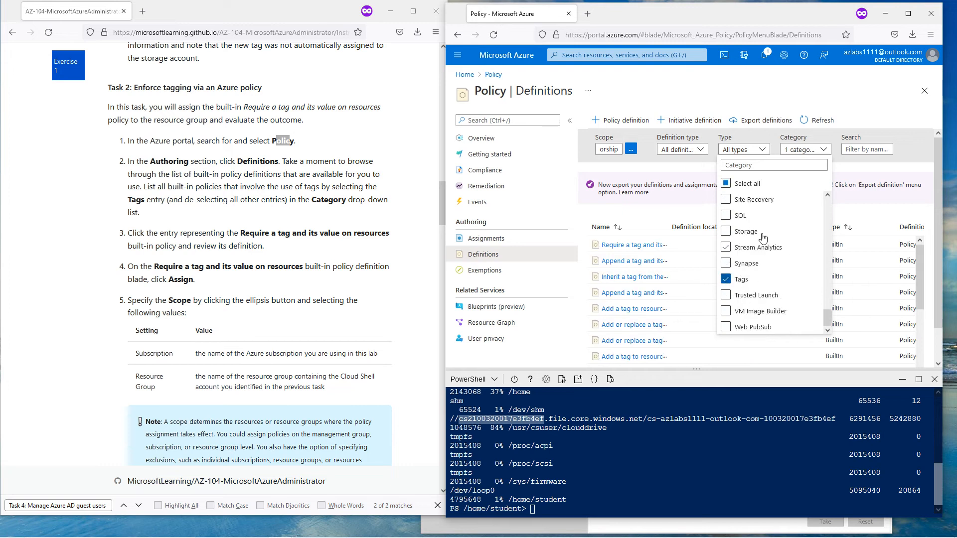
click(670, 244)
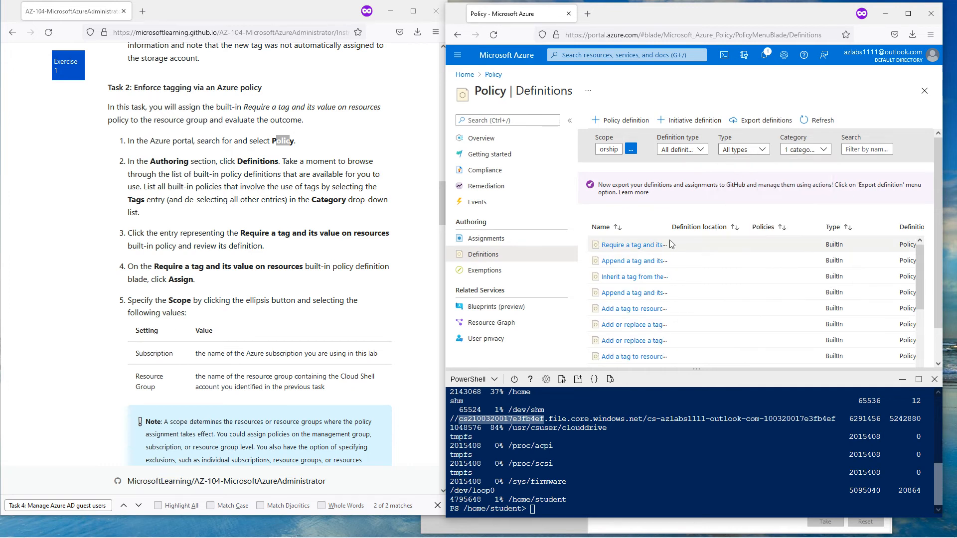
Step: Widen the definition name column, open "Require a tag and its value on resources" and start assigning that policy
drag(670, 227, 823, 227)
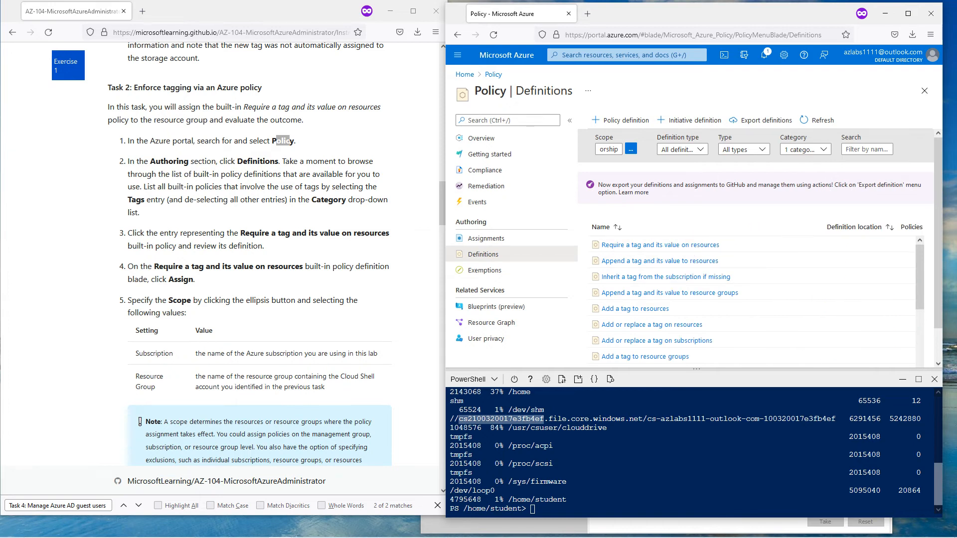
drag(152, 266, 305, 267)
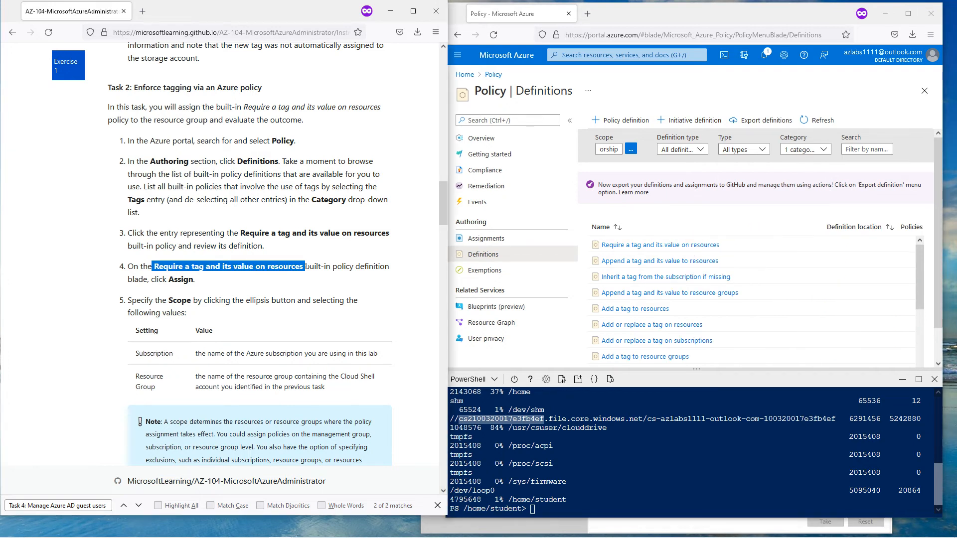
click(705, 244)
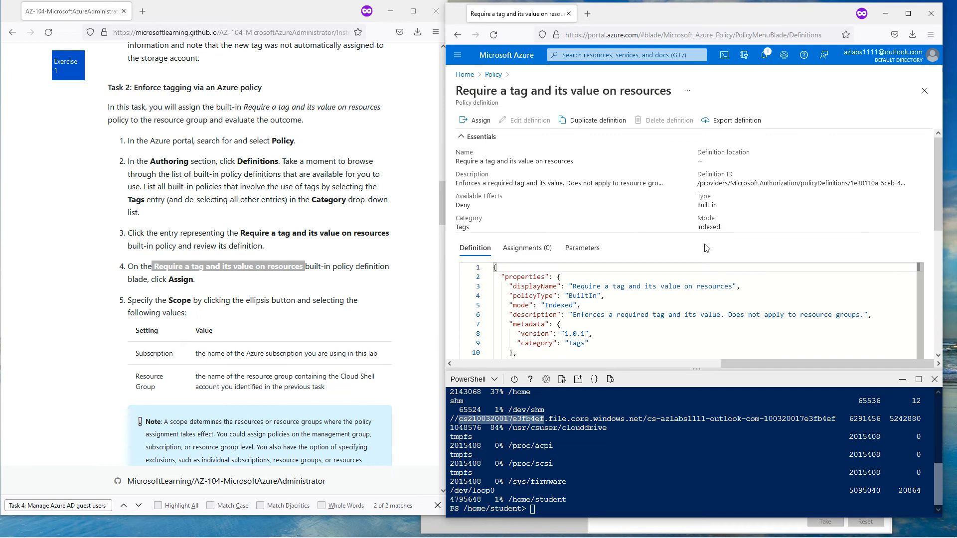
click(475, 123)
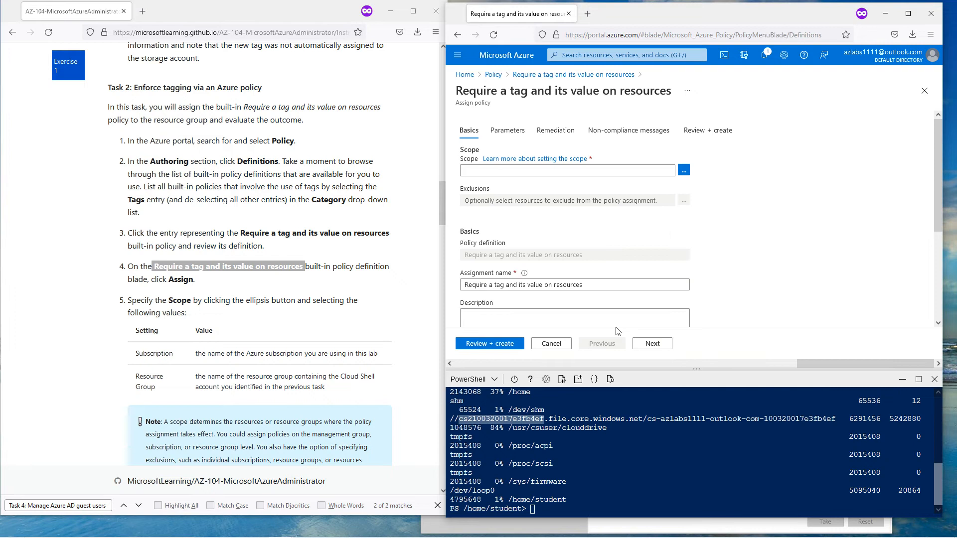
Step: Set the assignment scope to the Azure Pass - Sponsorship subscription and the cloud-shell-storage-eastus resource group
drag(615, 427, 465, 418)
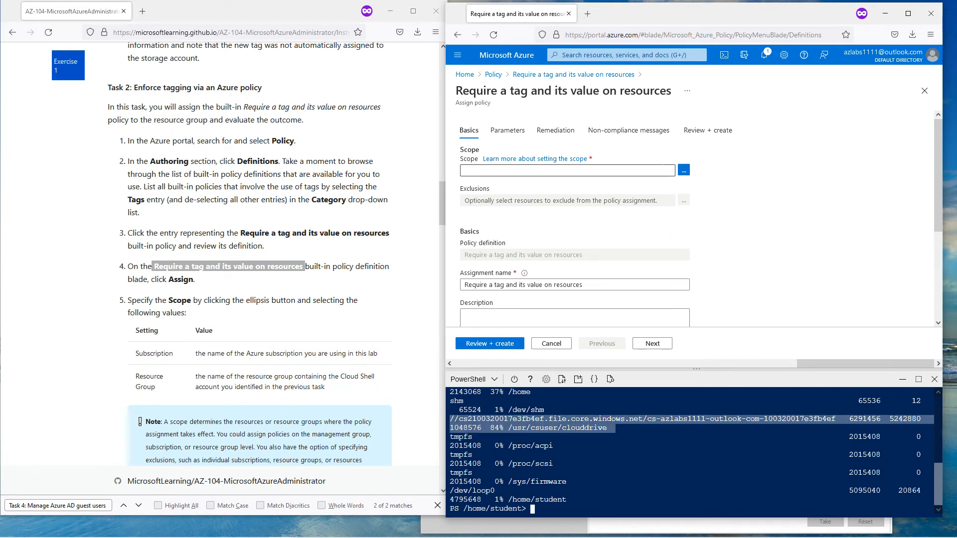
click(684, 170)
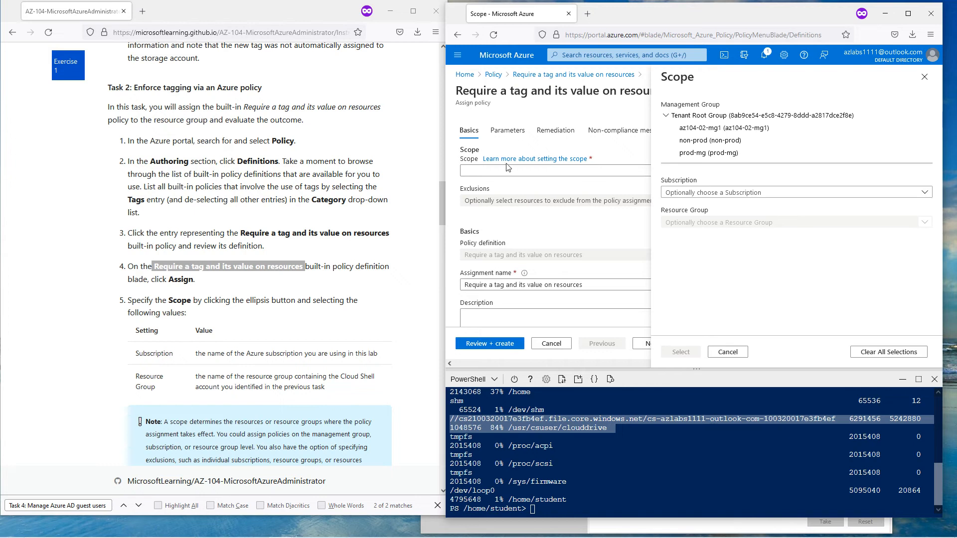
click(722, 195)
click(723, 226)
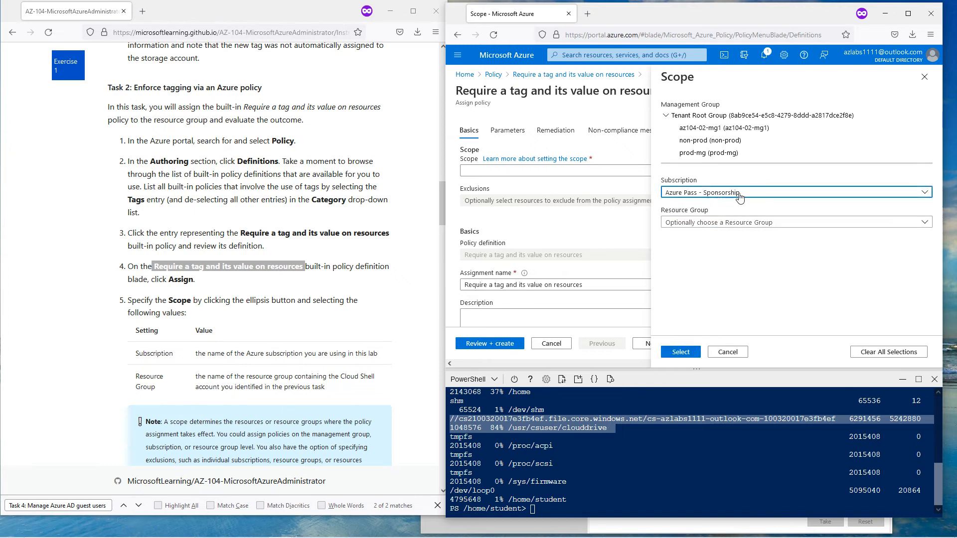
click(771, 224)
scroll(775, 175, down, 2)
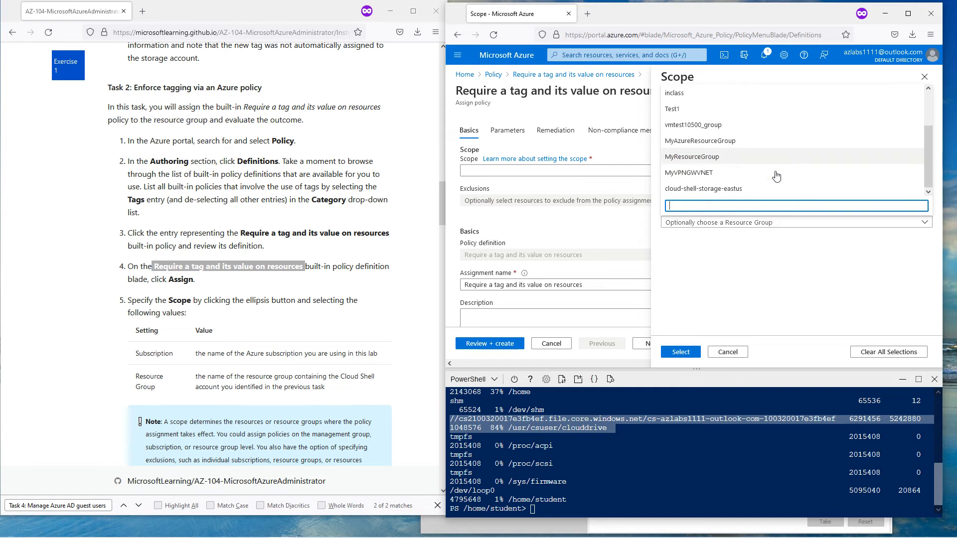
click(754, 190)
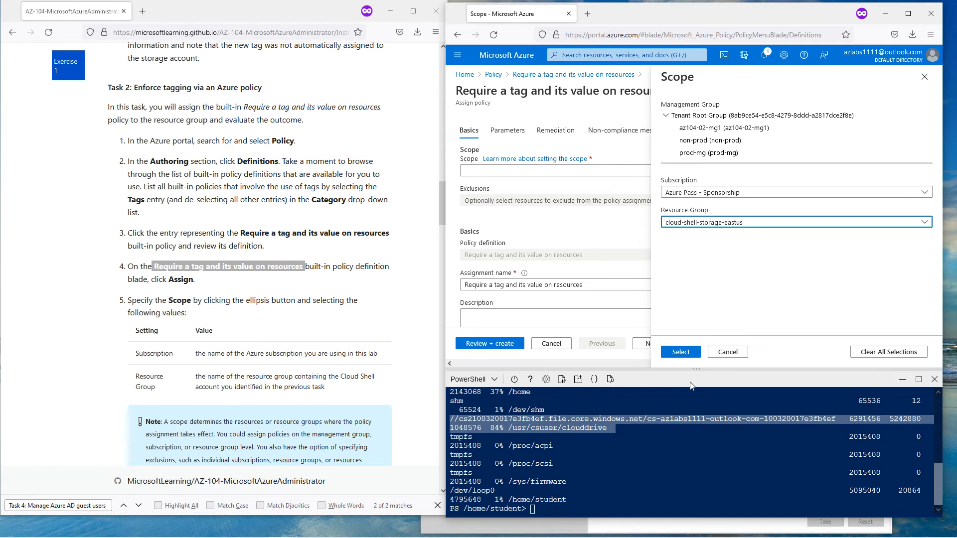
click(680, 352)
click(481, 200)
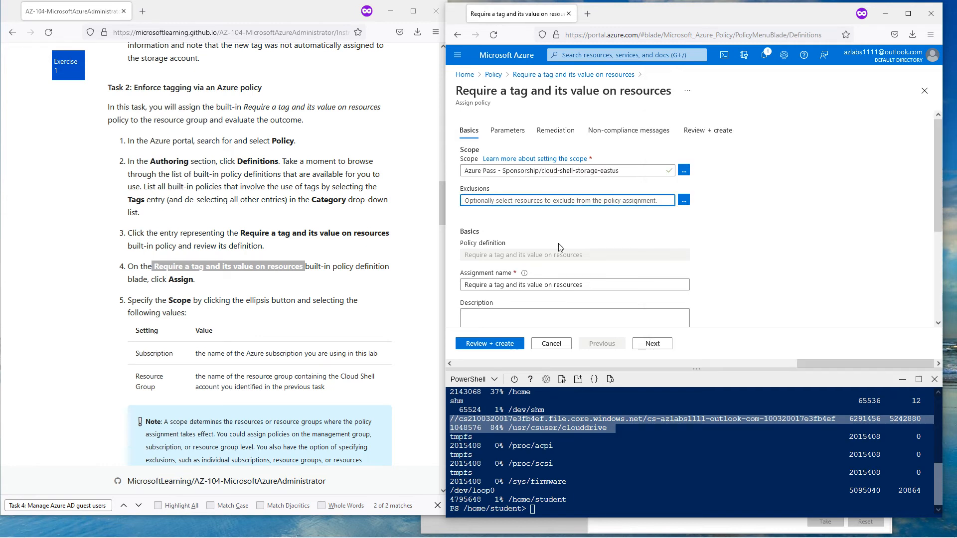
Step: Copy the assignment name from the lab instructions and set it to "Require Role tag with Infra value"
scroll(559, 247, down, 4)
scroll(278, 306, down, 1)
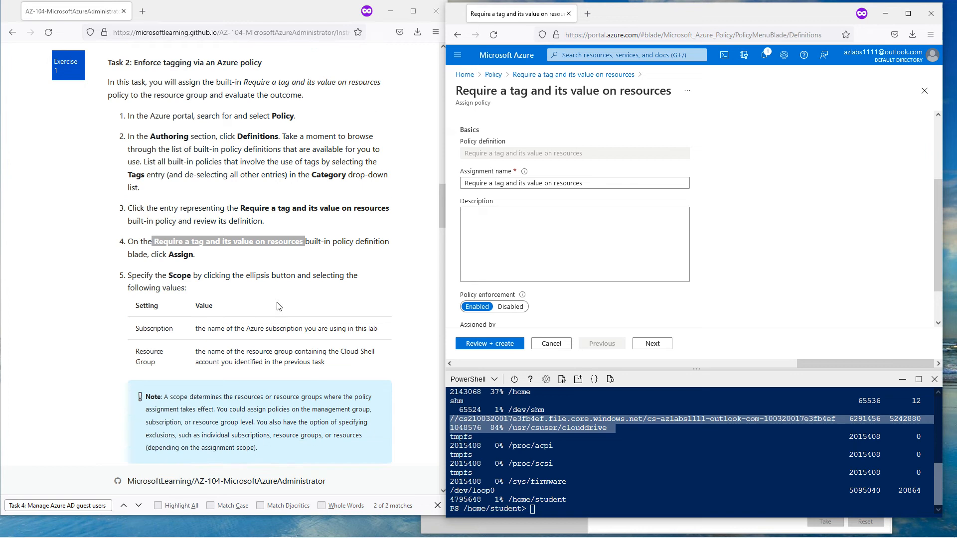
scroll(278, 306, down, 1)
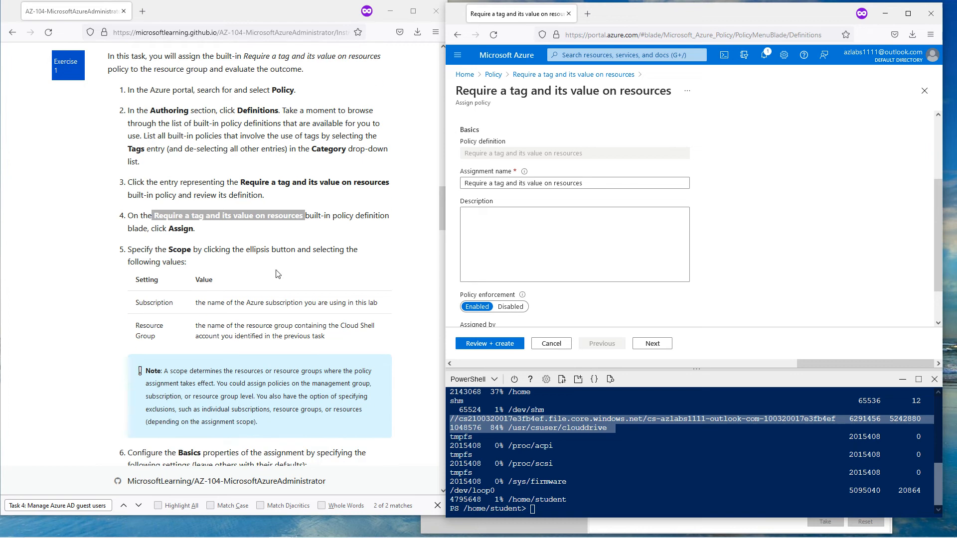
click(281, 246)
scroll(285, 278, down, 4)
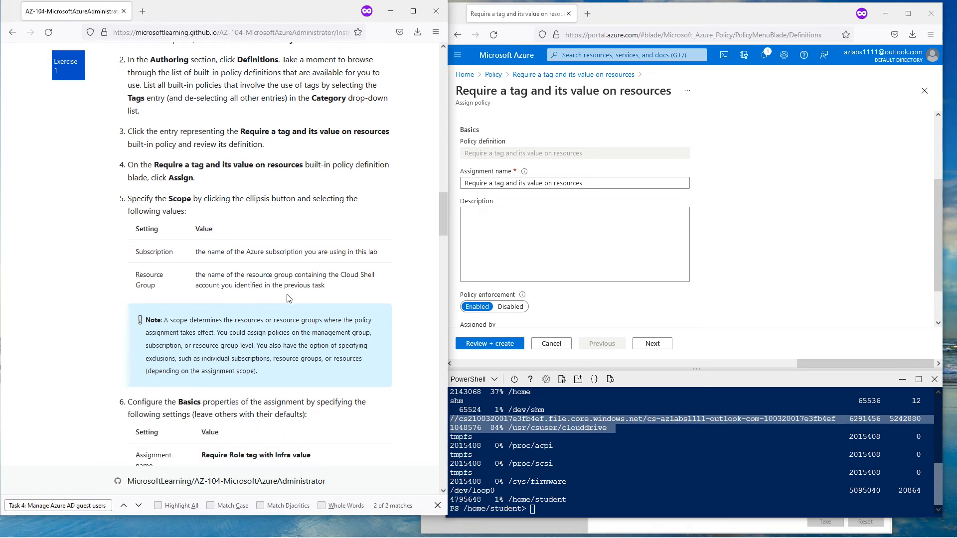
scroll(289, 294, down, 2)
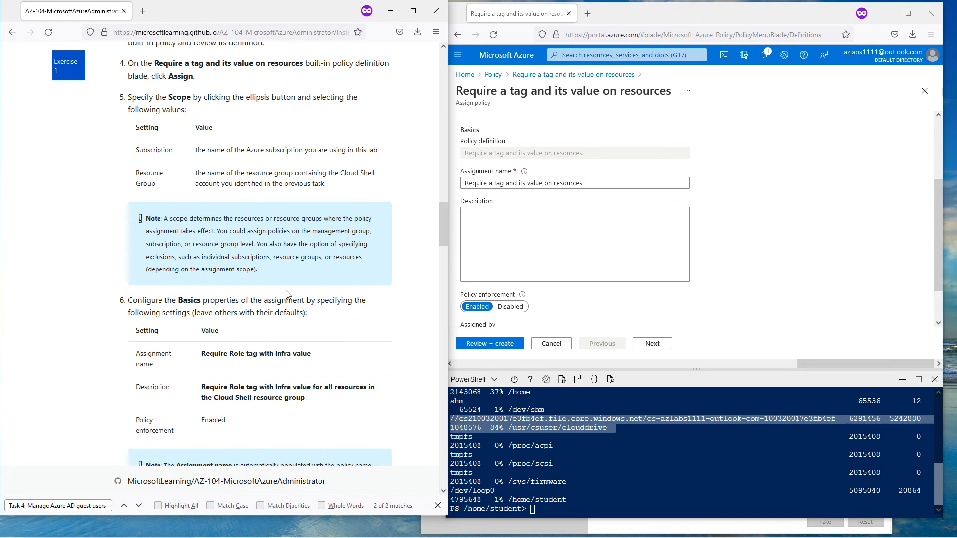
drag(319, 354, 200, 357)
key(ctrl+c)
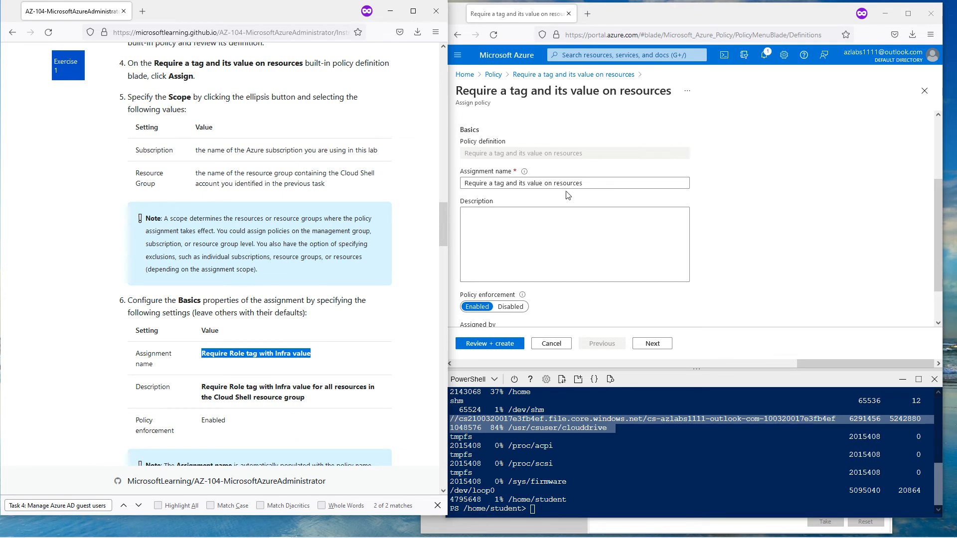
drag(582, 183, 461, 183)
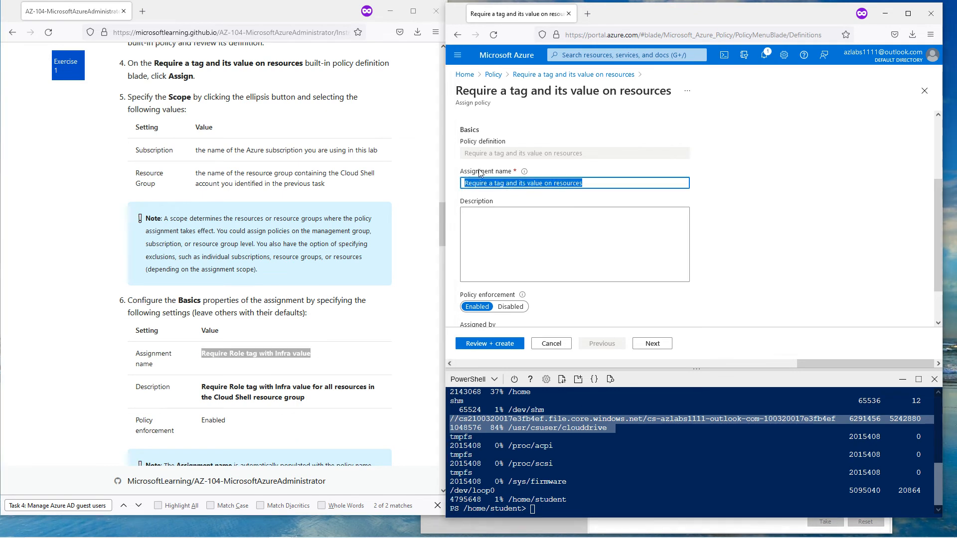
drag(455, 92, 679, 97)
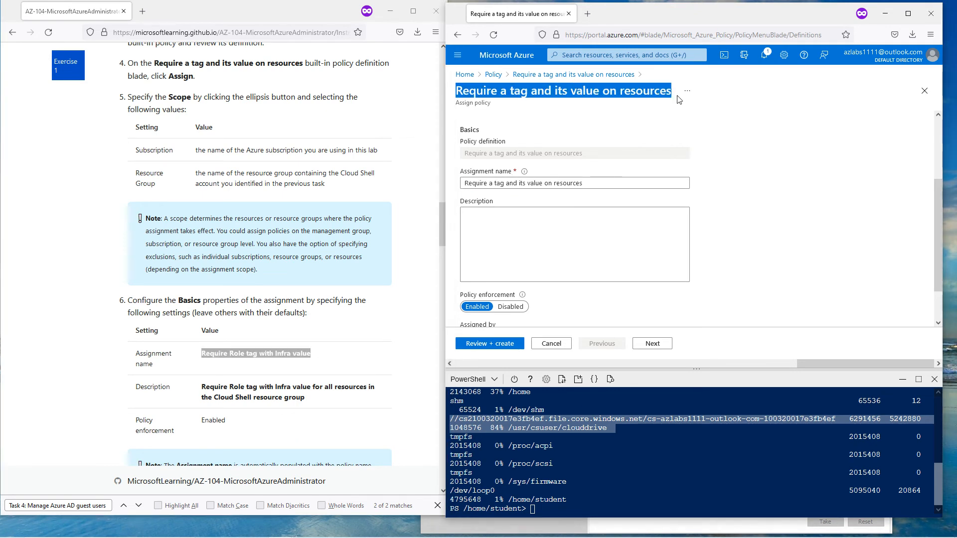
click(588, 183)
key(ctrl+a)
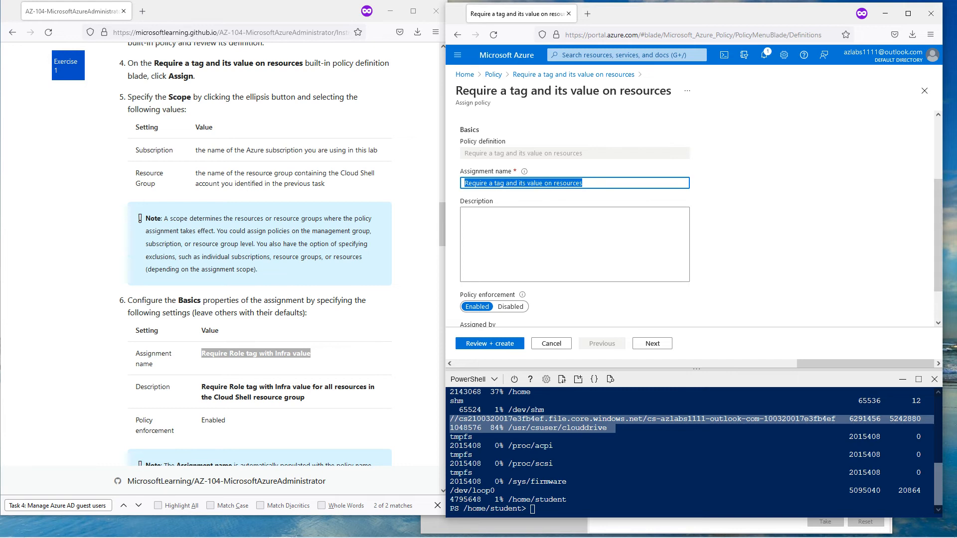
key(ctrl+v)
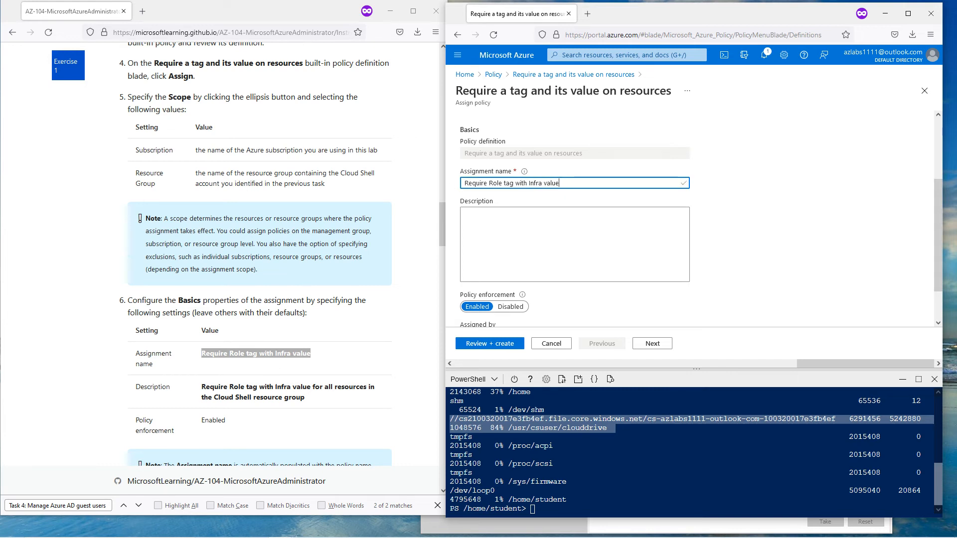
Step: Set the assignment description to "Require Role tag with Infra value for all resources in the Cloud Shell resource group", copied from the lab instructions
drag(309, 401, 200, 392)
key(ctrl+c)
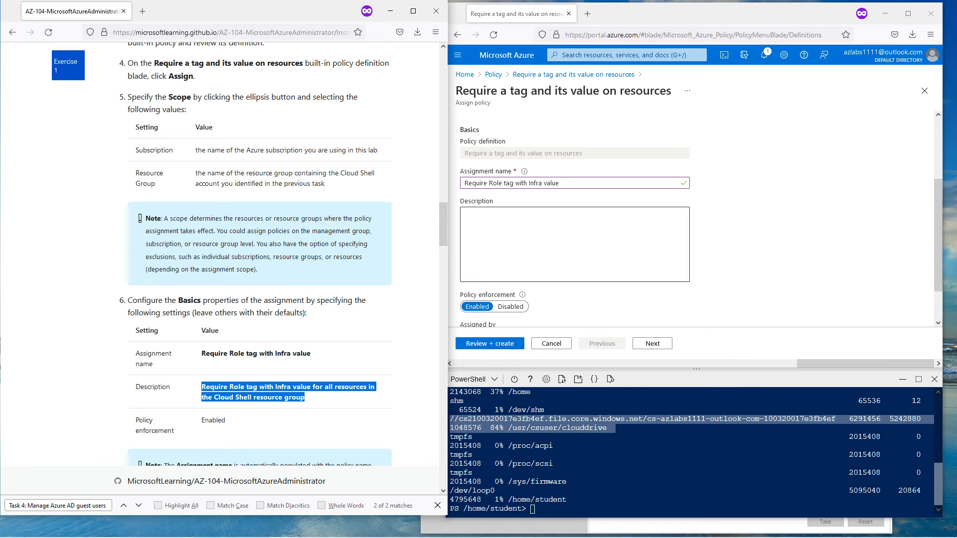
click(573, 244)
key(ctrl+v)
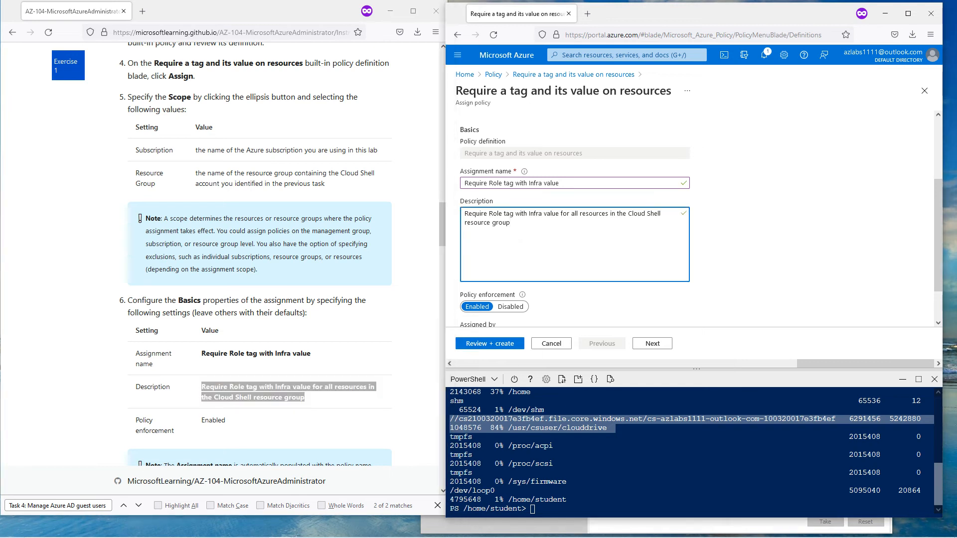
scroll(648, 249, up, 3)
scroll(648, 249, down, 5)
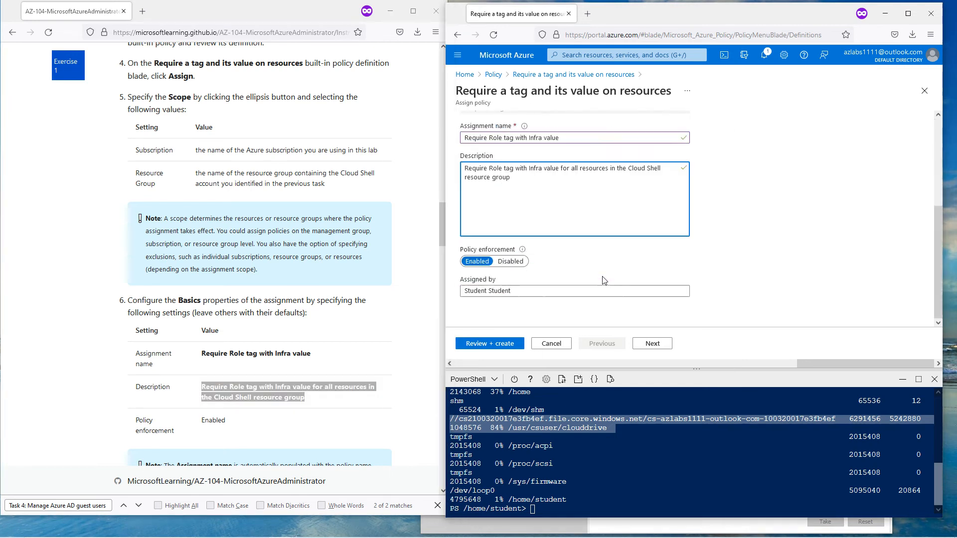
Step: Advance to the assignment parameters and set the tag name to Role and the tag value to Infra
click(668, 343)
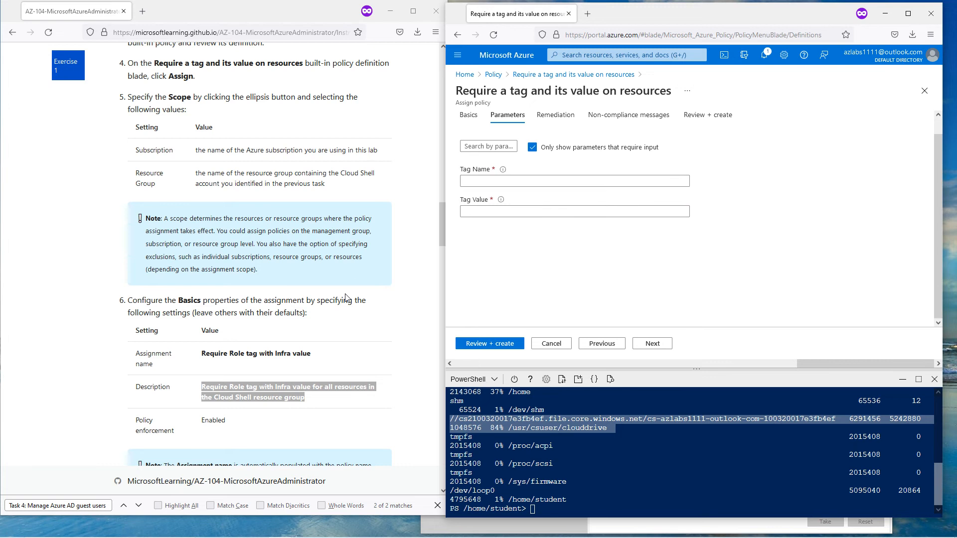
scroll(348, 298, down, 3)
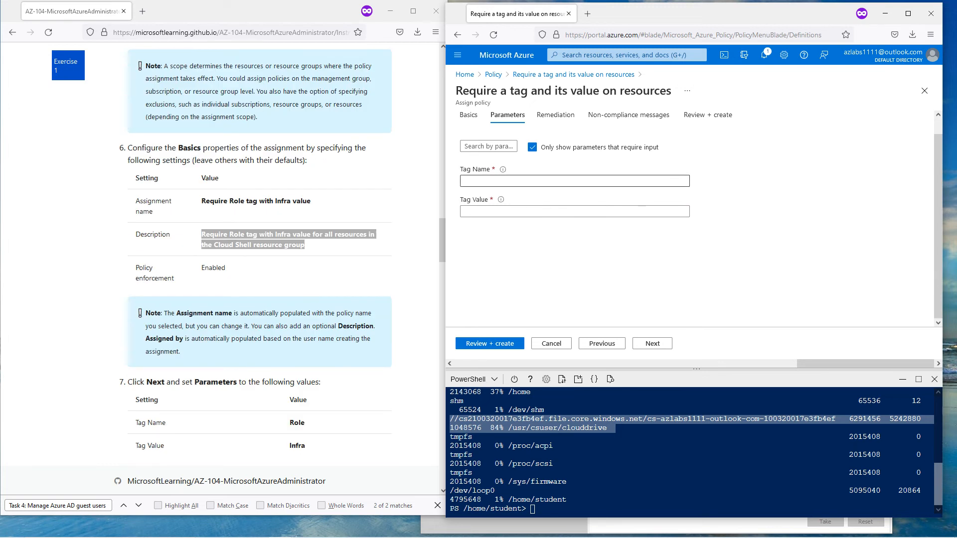
click(574, 181)
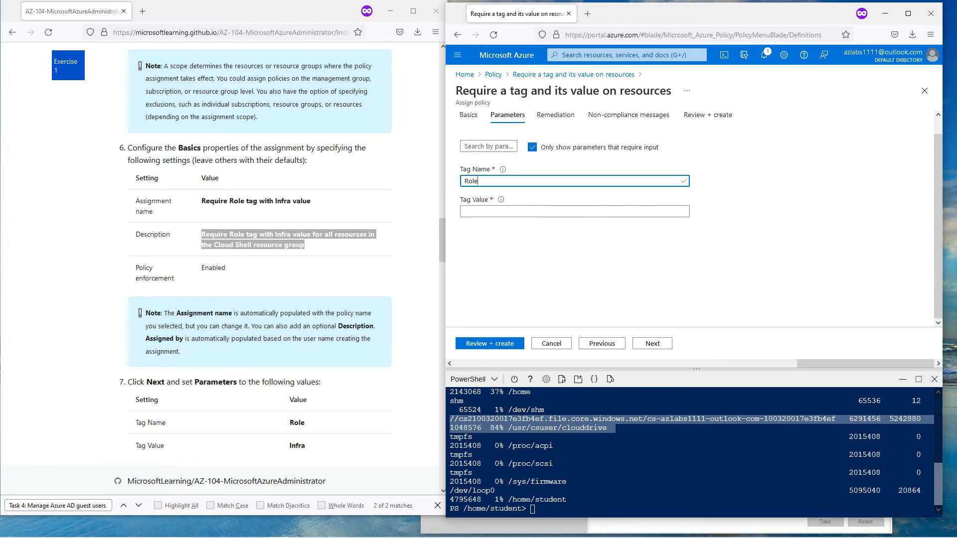
key(Tab)
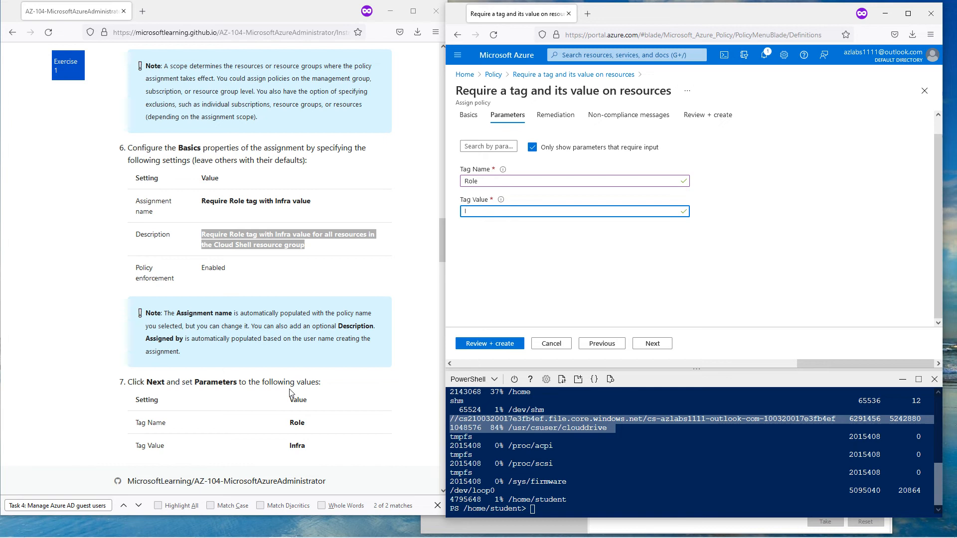
scroll(257, 334, up, 3)
scroll(255, 329, up, 3)
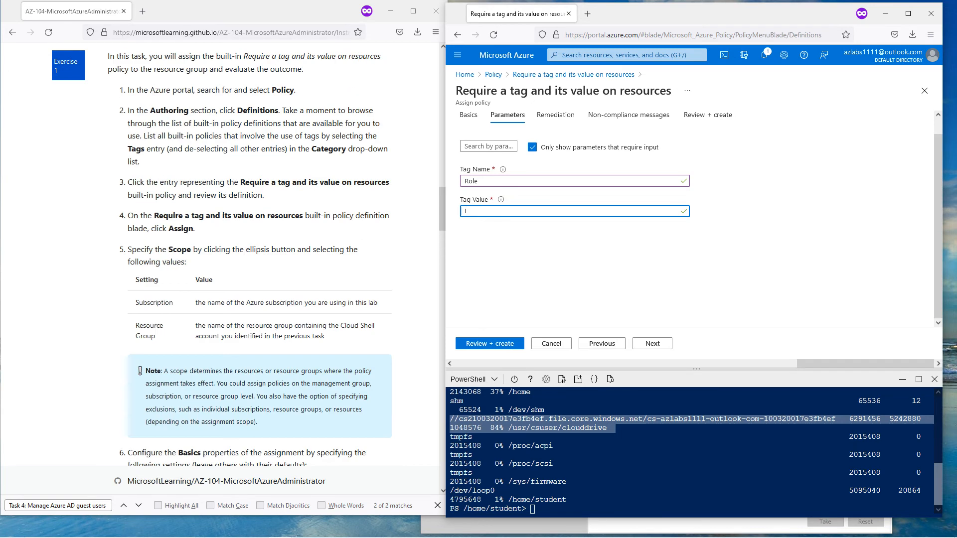
scroll(259, 299, down, 2)
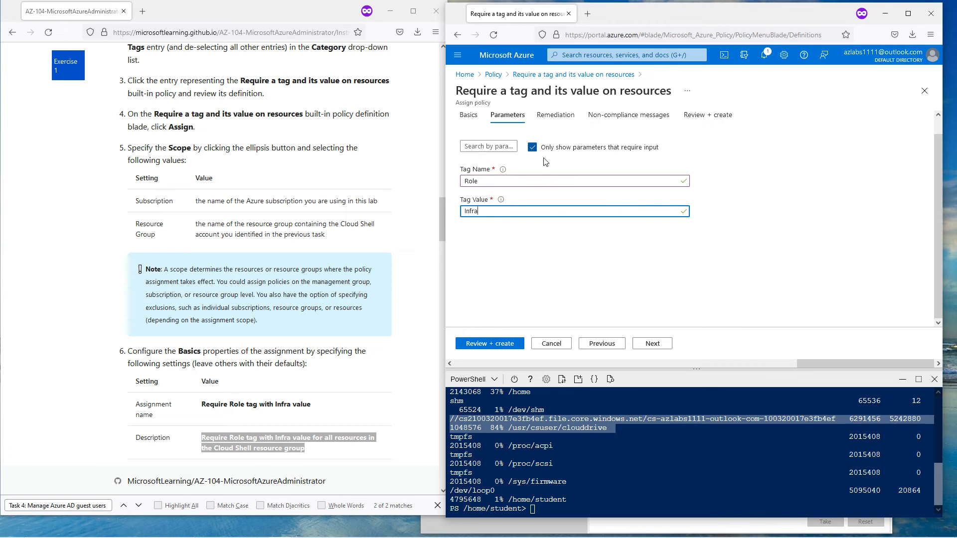
click(568, 275)
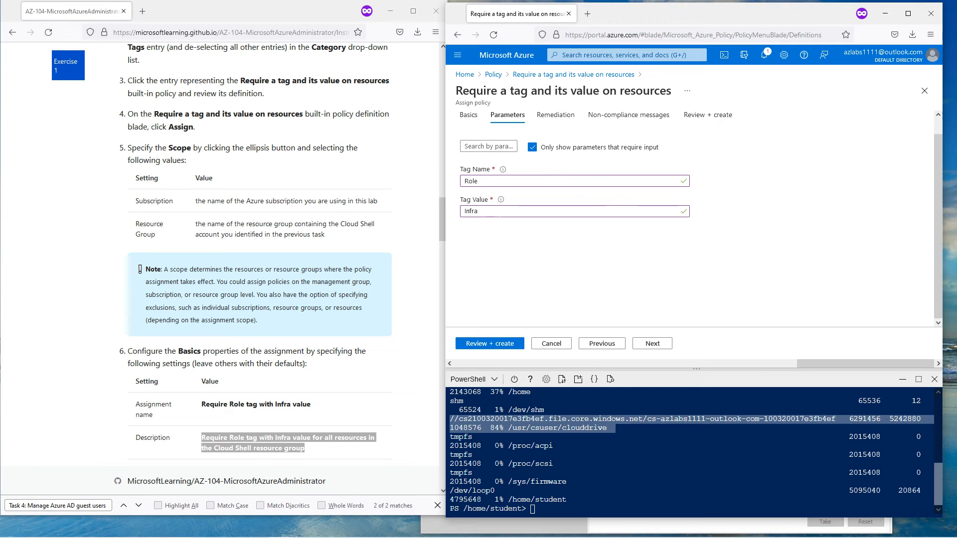
Step: Check the tag parameters against the lab instructions and advance past Remediation to the non-compliance messages, leaving Create a Managed Identity unchecked
drag(499, 213, 450, 213)
mouse_move(544, 202)
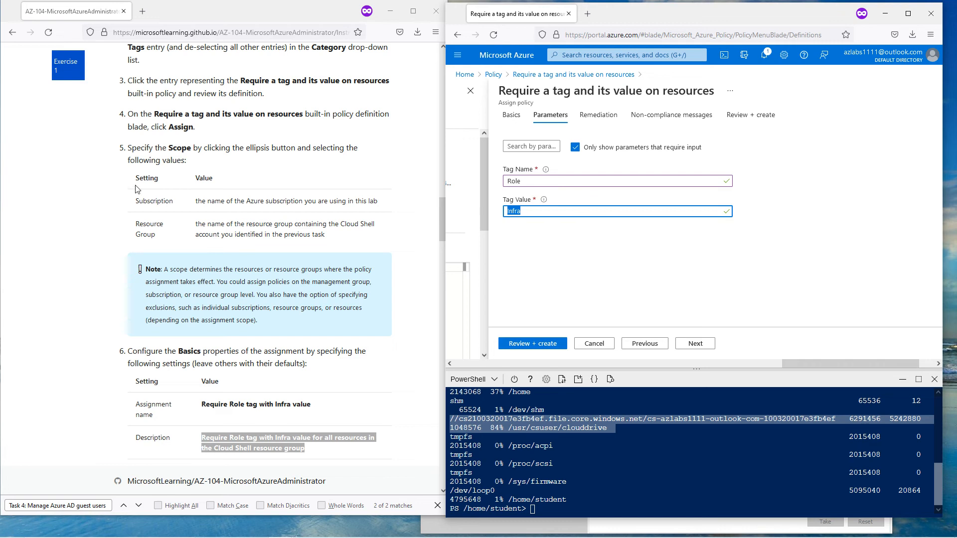
scroll(249, 310, up, 4)
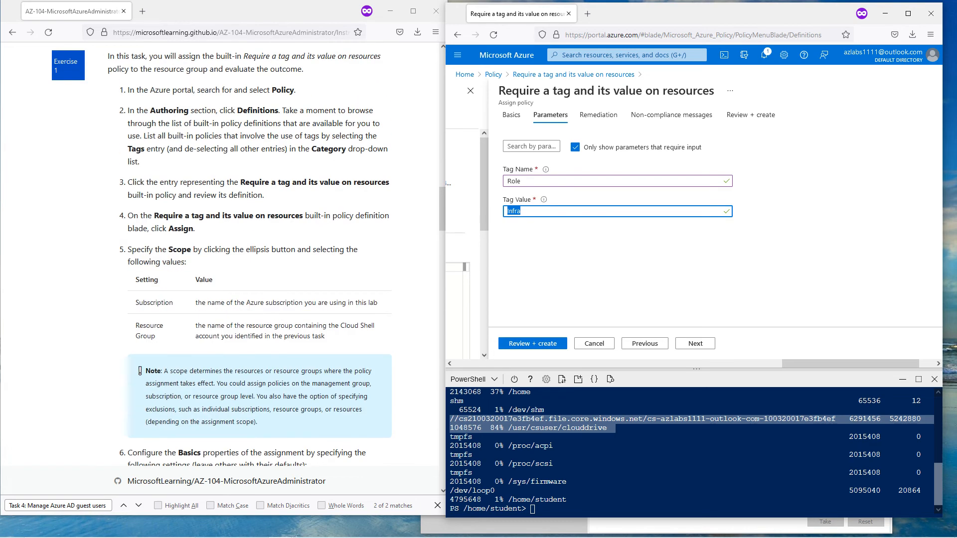
scroll(249, 310, down, 5)
scroll(250, 310, down, 1)
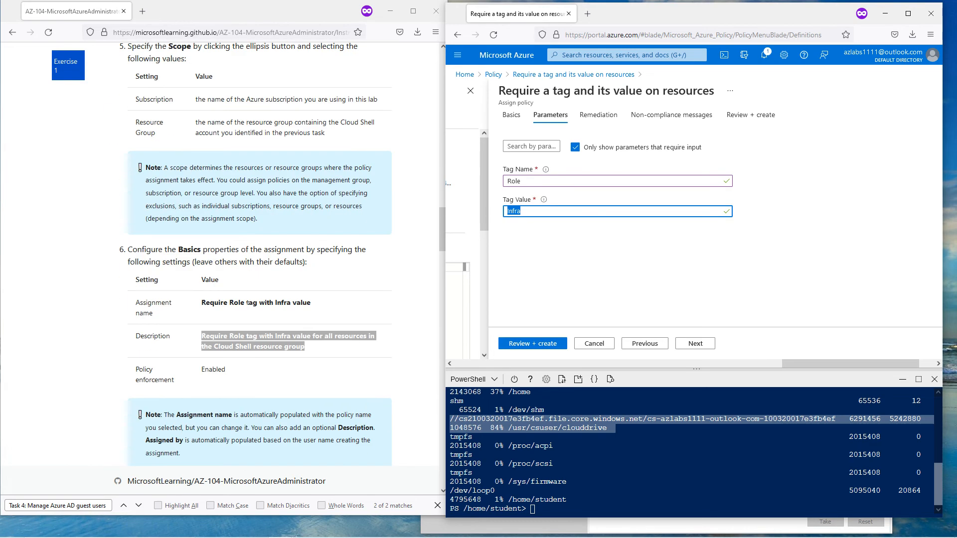
click(339, 311)
scroll(338, 311, down, 5)
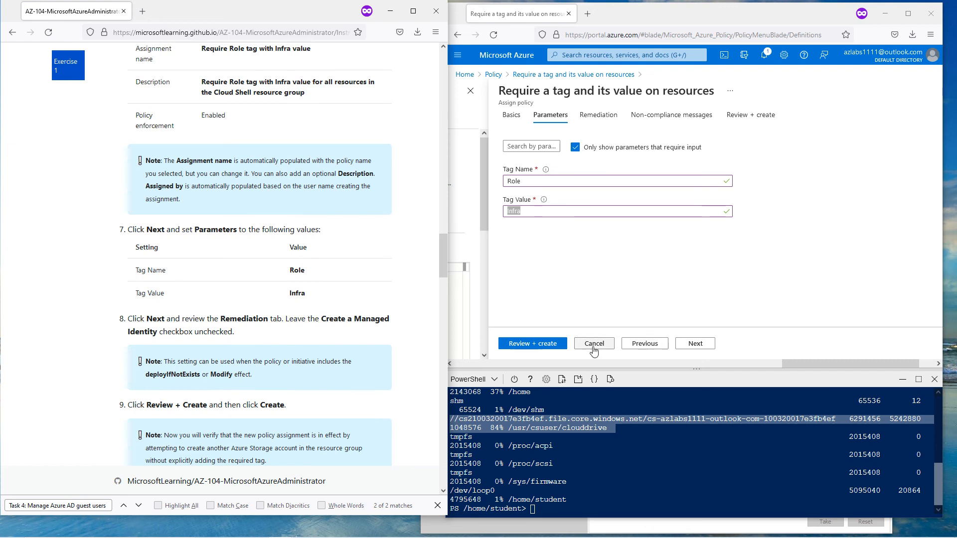
click(561, 274)
click(694, 343)
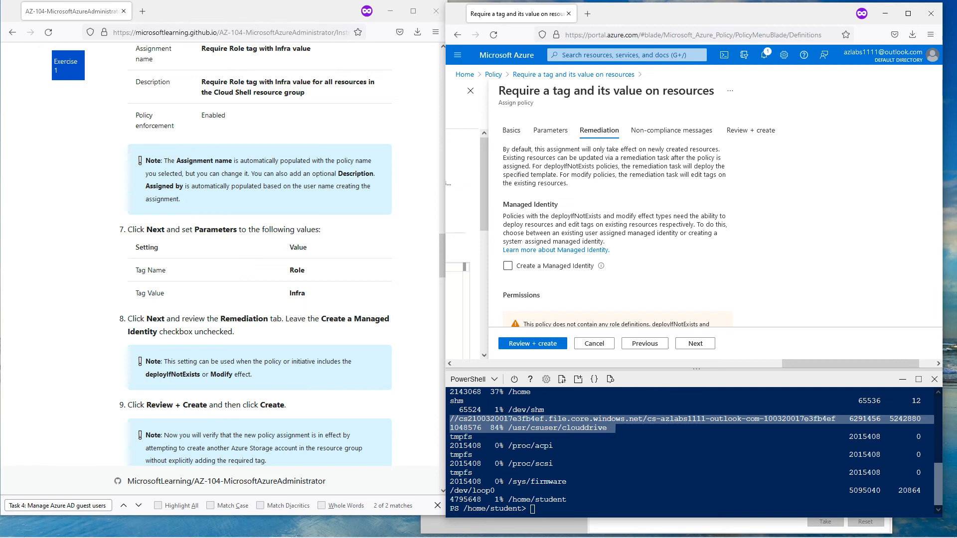
click(696, 343)
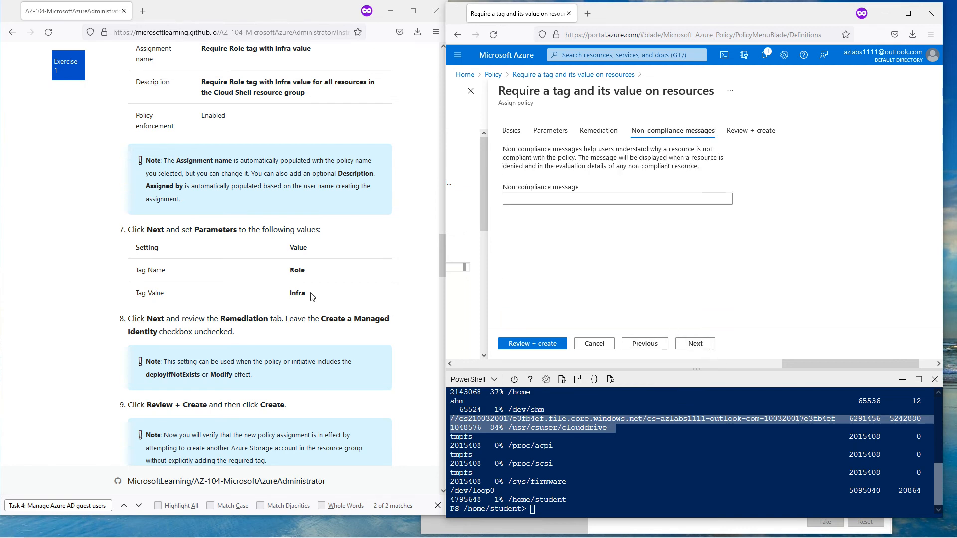
Step: Recheck the Remediation settings against the lab's managed identity note and create the policy assignment without a non-compliance message
scroll(312, 297, down, 2)
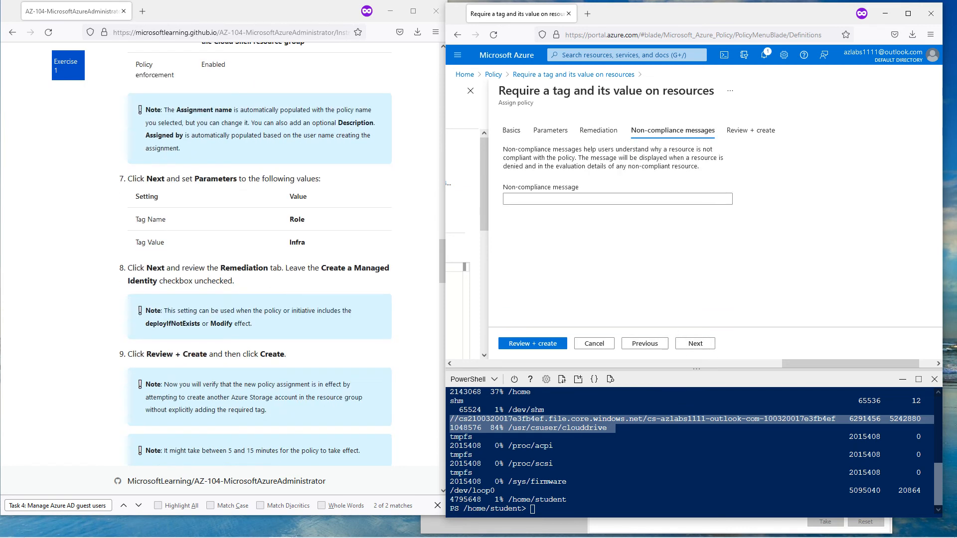
drag(319, 267, 382, 282)
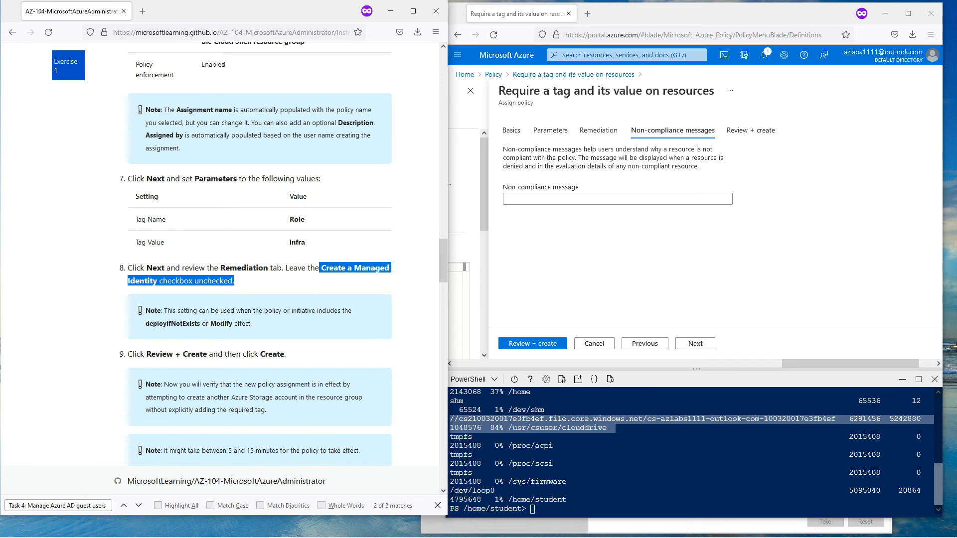
drag(165, 310, 370, 320)
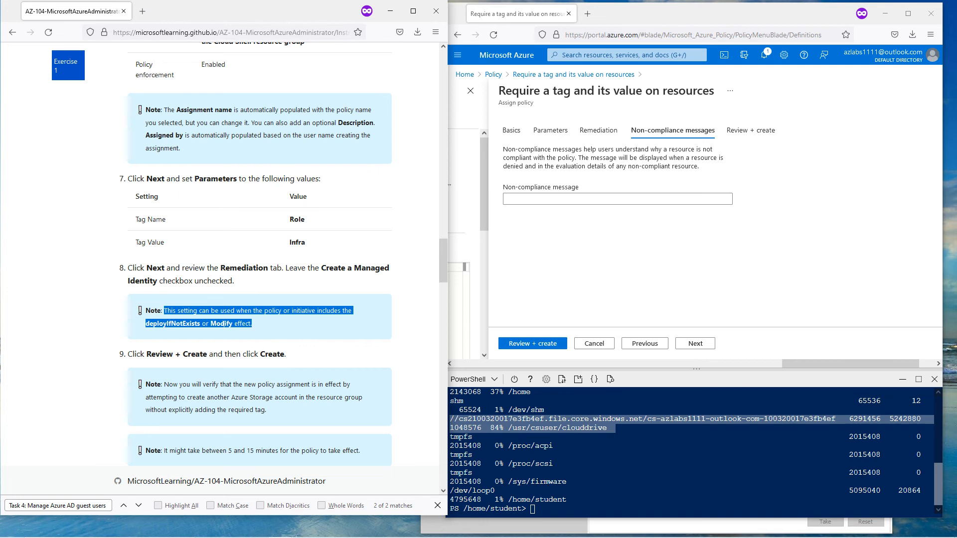
click(599, 130)
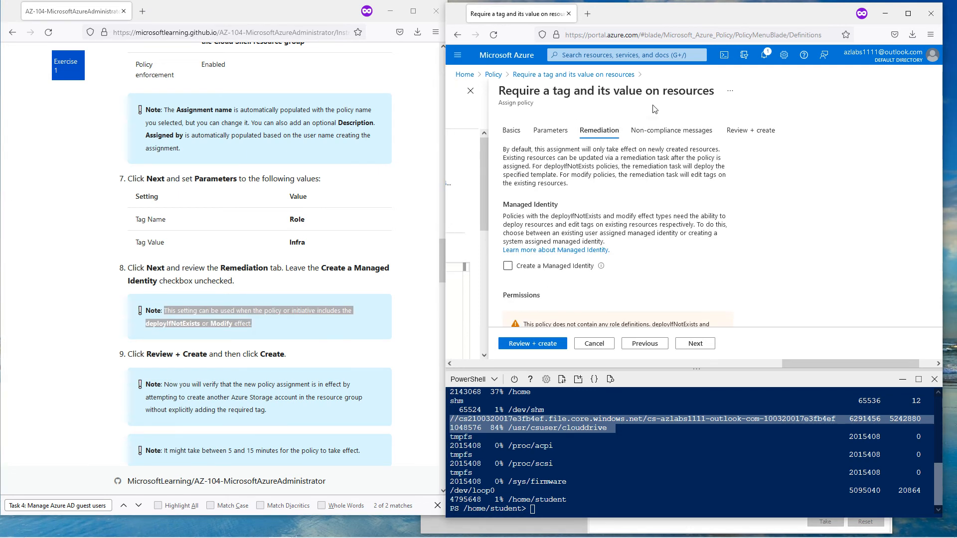
click(674, 130)
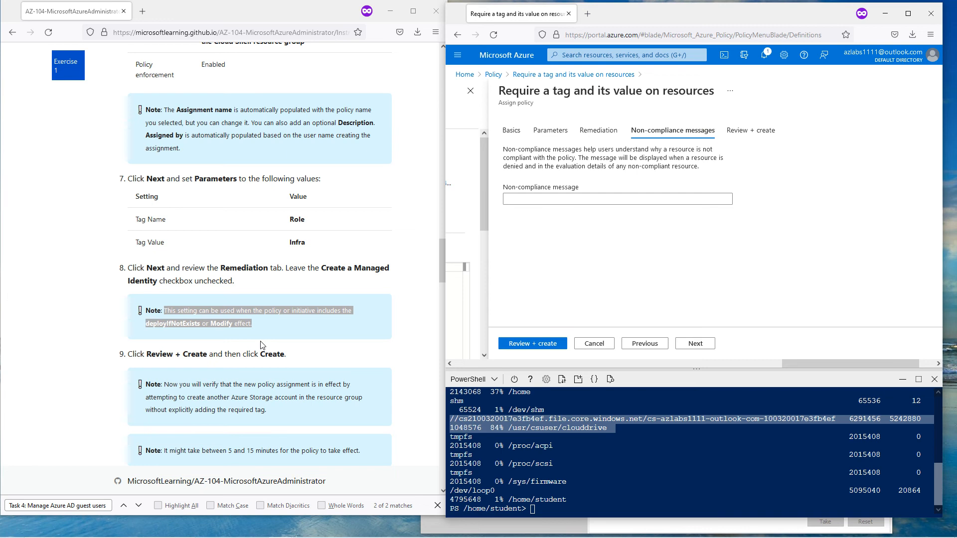
click(513, 199)
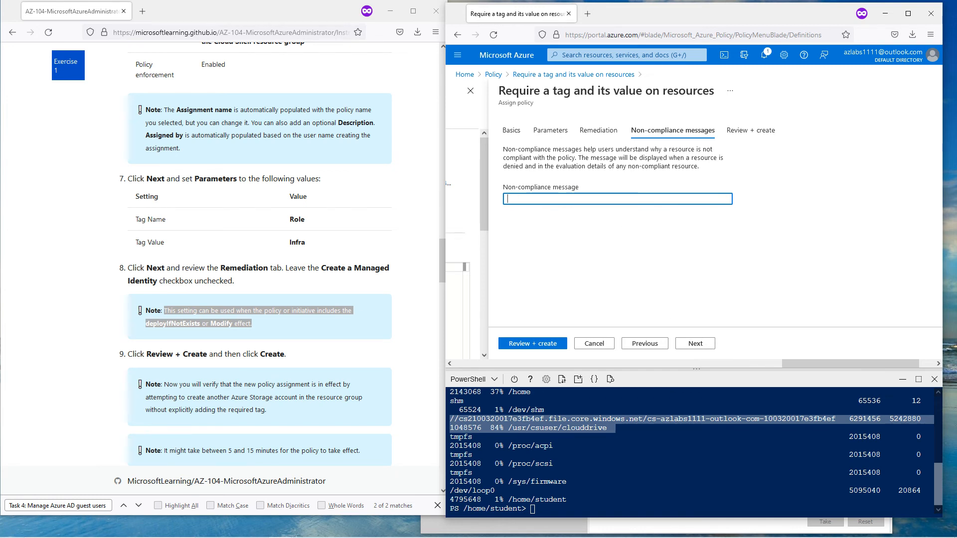
scroll(259, 250, down, 2)
click(531, 343)
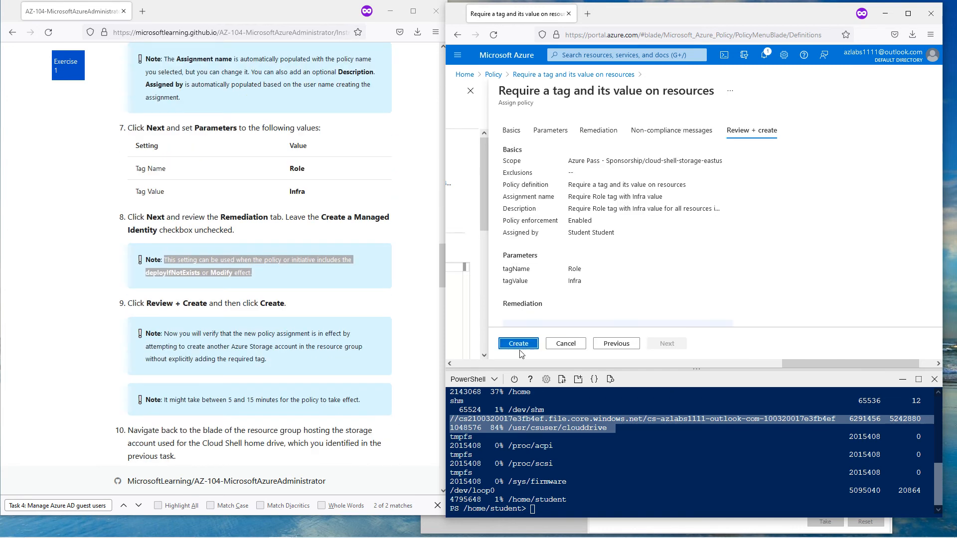
click(519, 345)
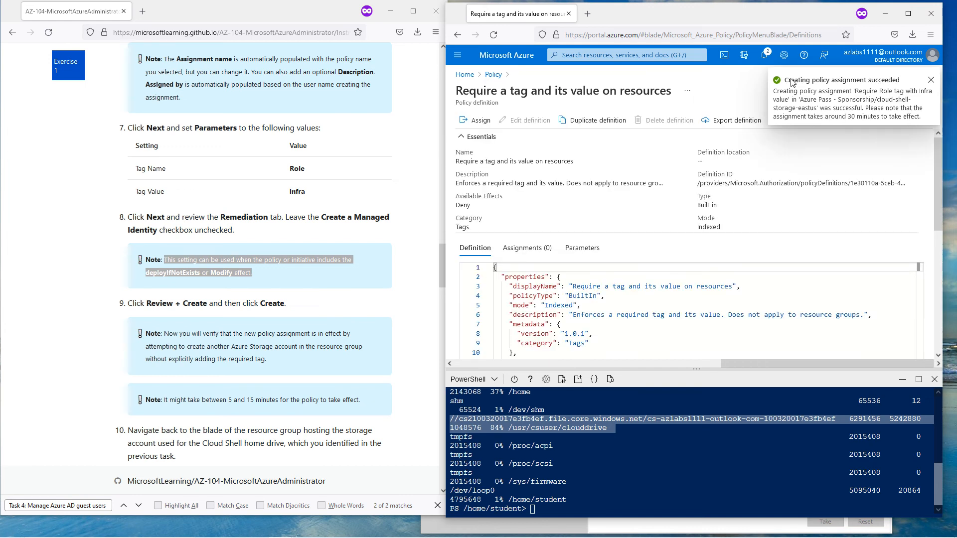
Step: Read the lab's note on policy activation time and its next instructions, and open the cloud-shell-storage-eastus resource group
scroll(201, 321, down, 3)
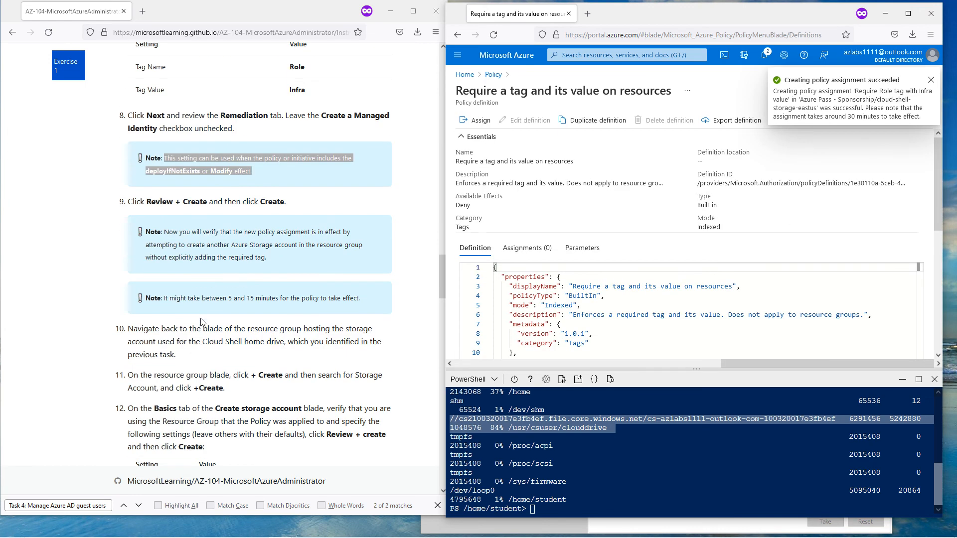
drag(360, 297, 168, 298)
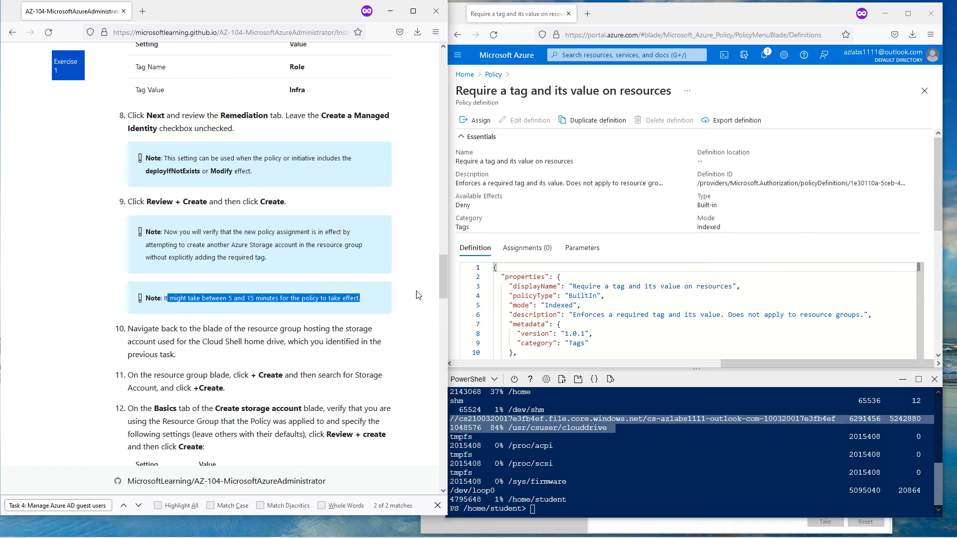
scroll(368, 320, down, 4)
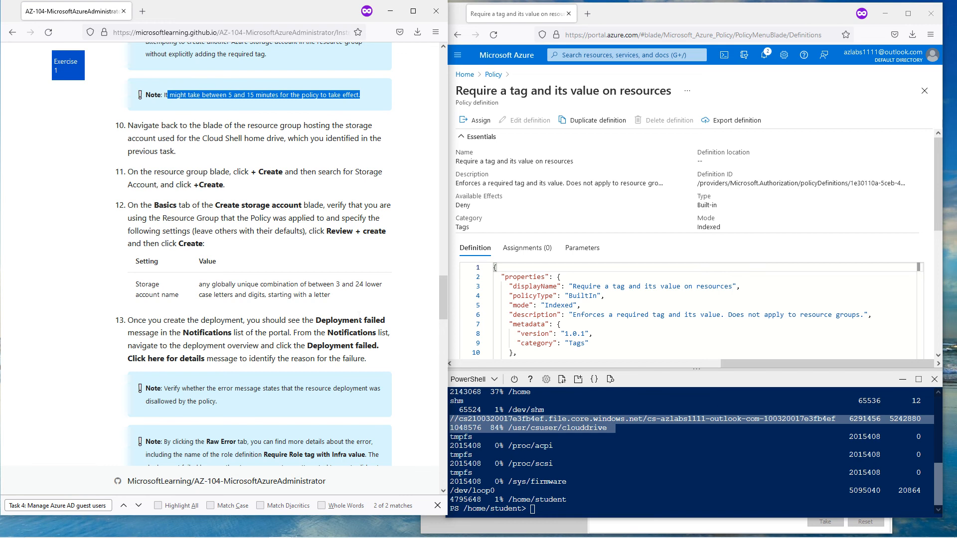
click(619, 178)
click(493, 74)
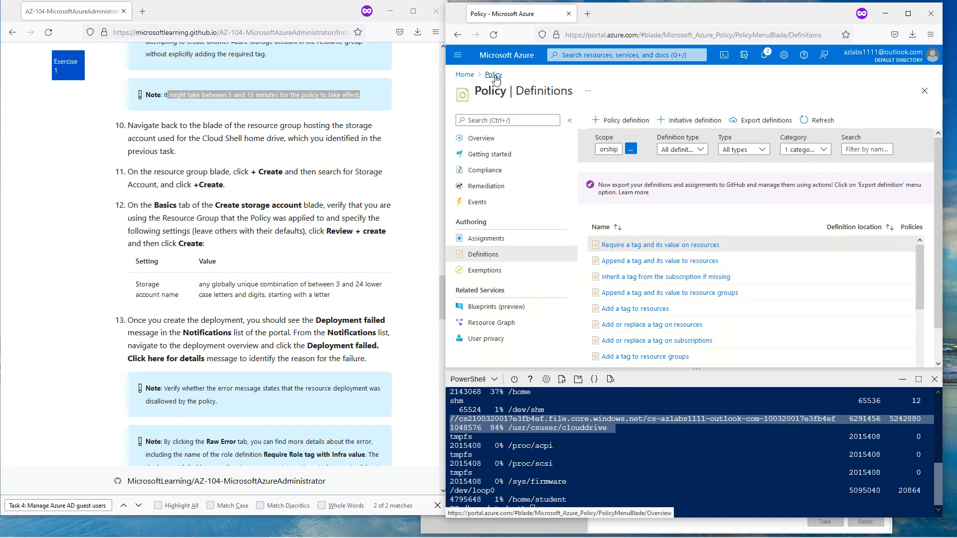
click(465, 75)
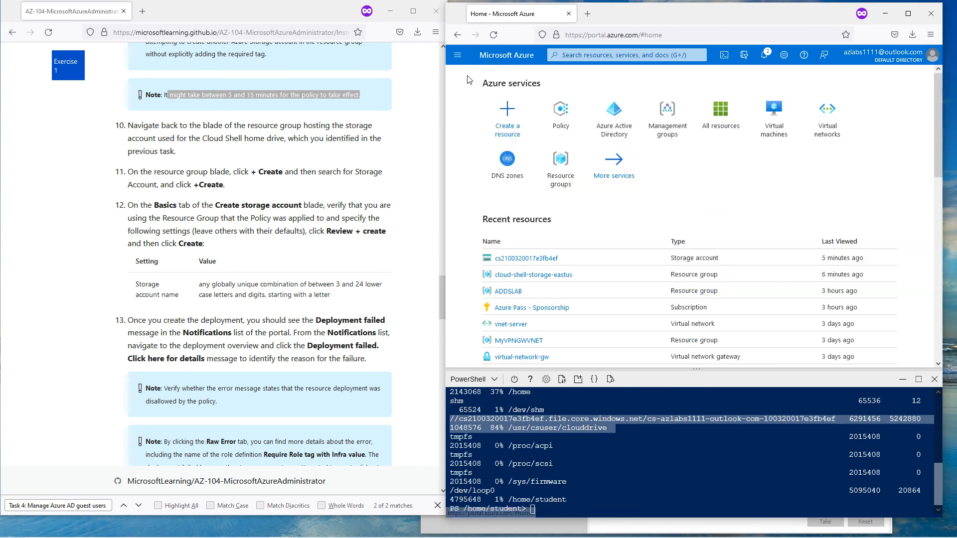
click(561, 177)
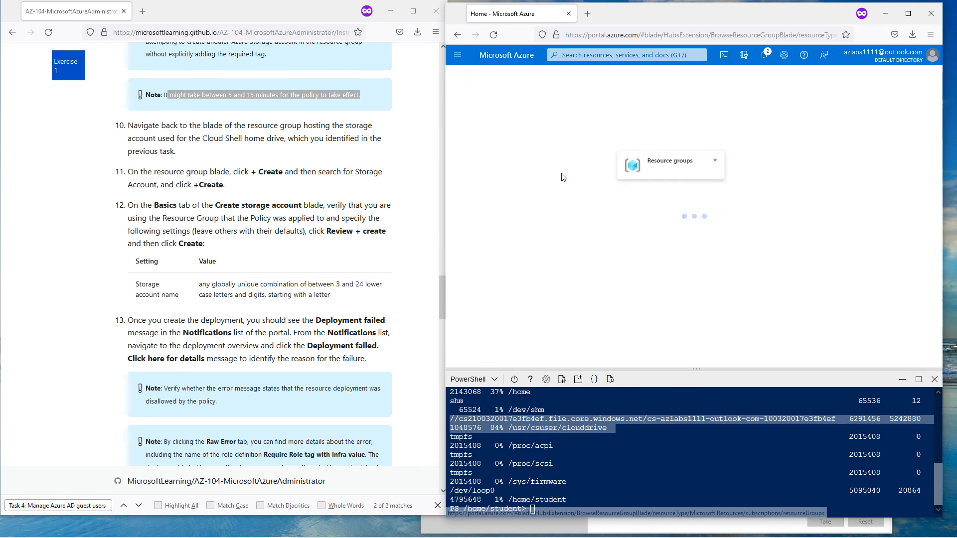
scroll(505, 204, down, 1)
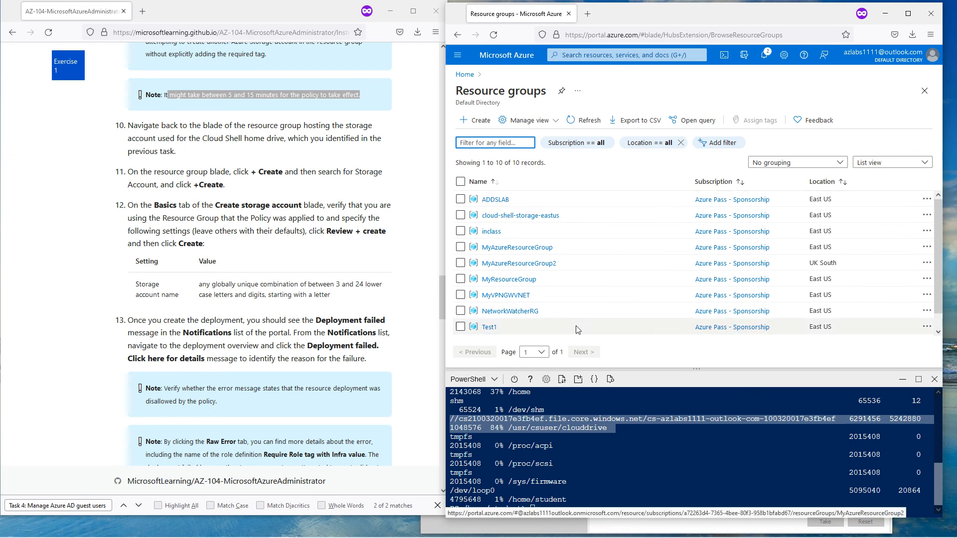
scroll(577, 300, up, 1)
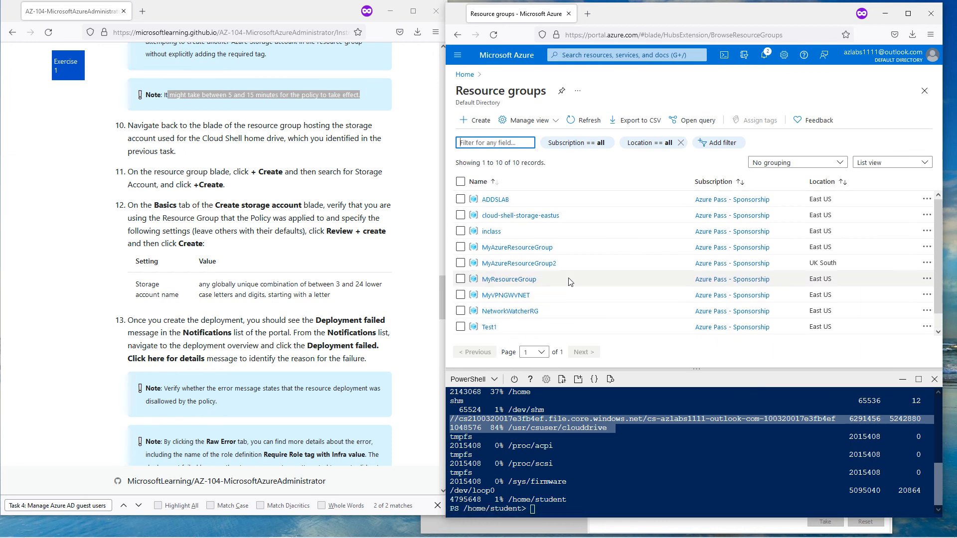
click(542, 221)
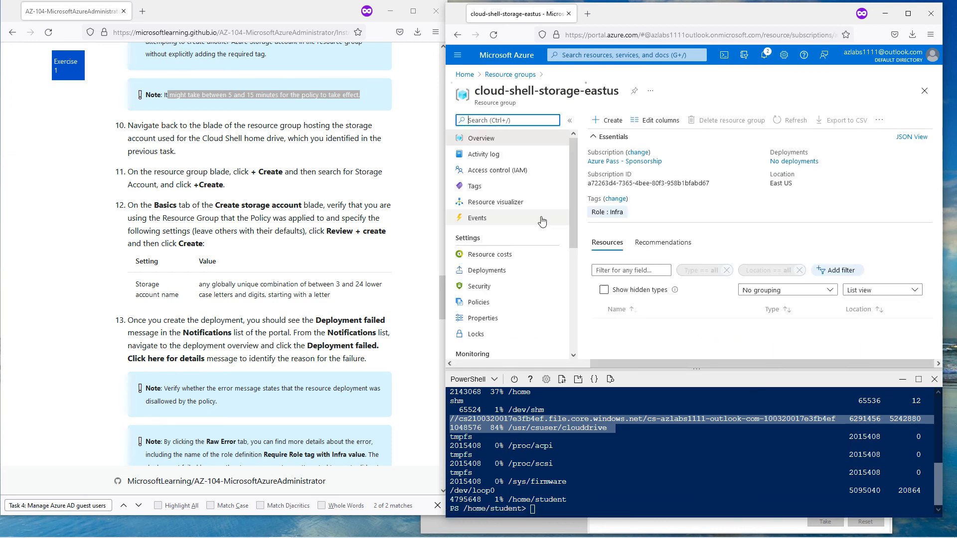
Step: Find "storage account" among the resources that can be added to this resource group and start creating one
click(622, 119)
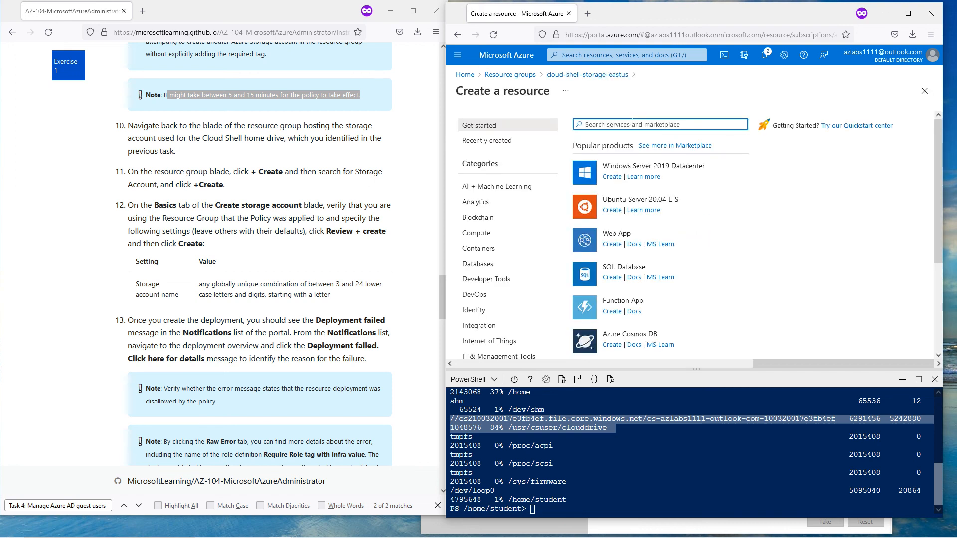
text(storage account)
click(617, 141)
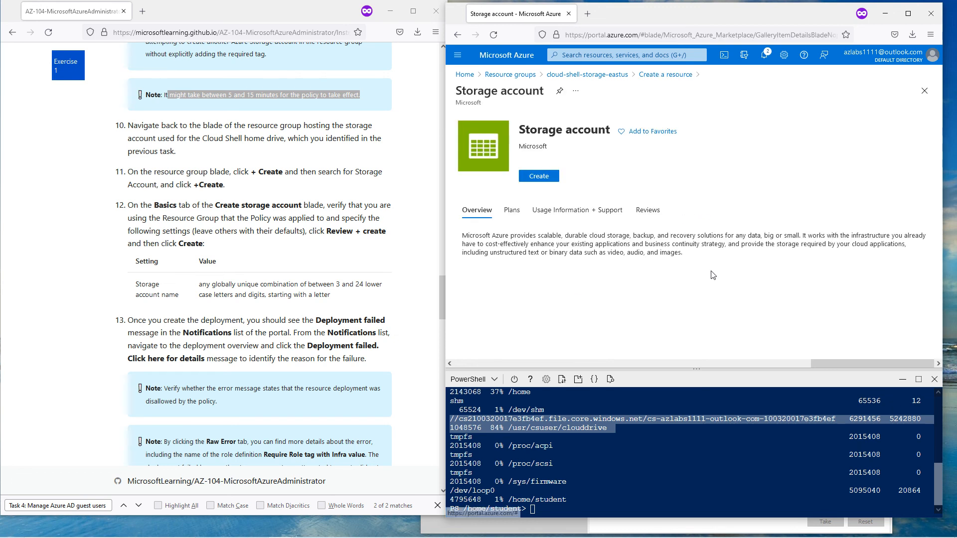
click(543, 194)
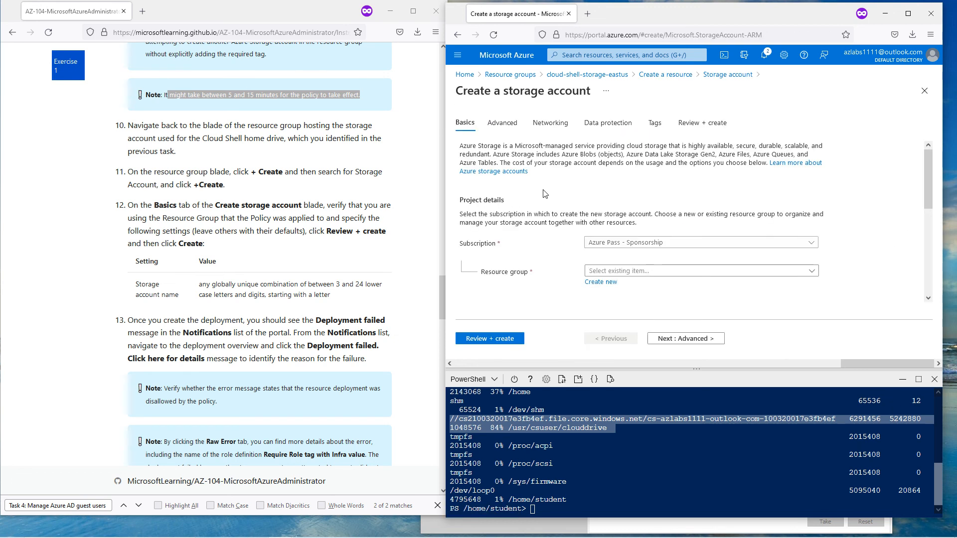
Step: Set the new storage account's resource group to cloud-shell-storage-eastus
scroll(638, 189, down, 2)
click(639, 171)
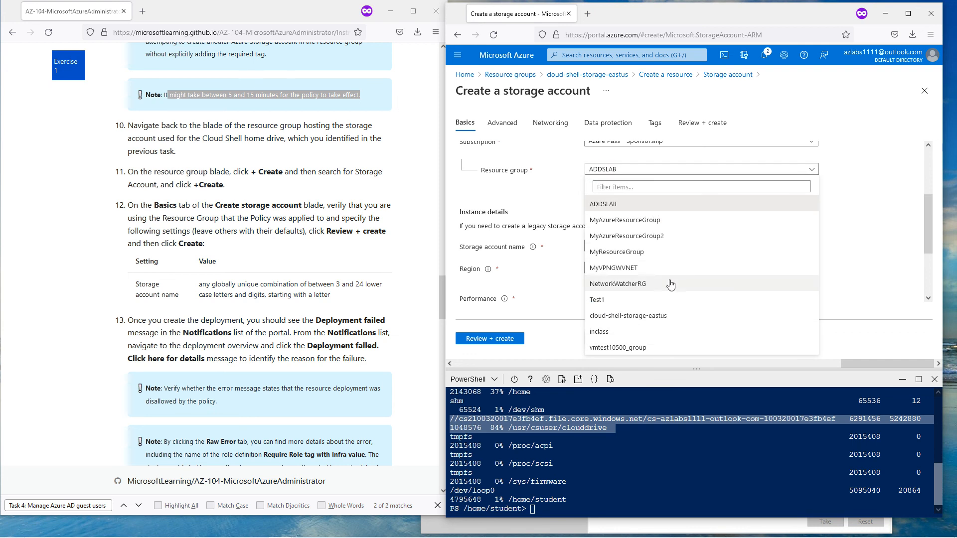
click(658, 316)
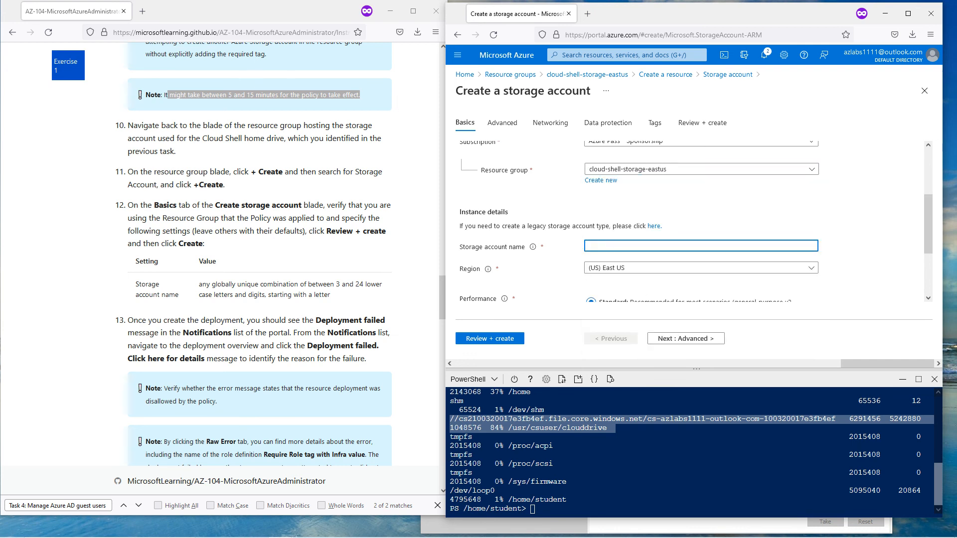
Step: Name the new storage account testaccount6657890, keep the other settings at their defaults and submit the configuration for validation
text(testaccount6657890)
scroll(647, 244, down, 2)
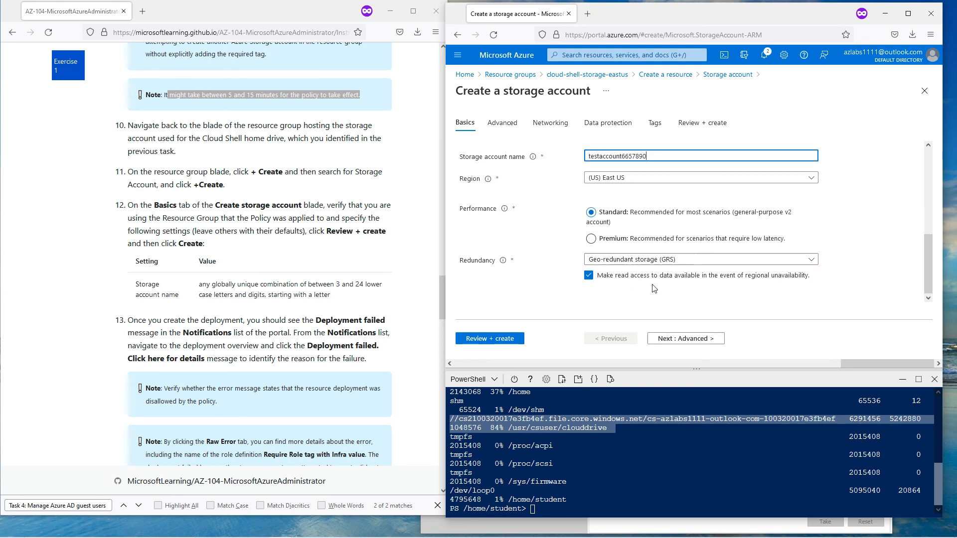
click(491, 339)
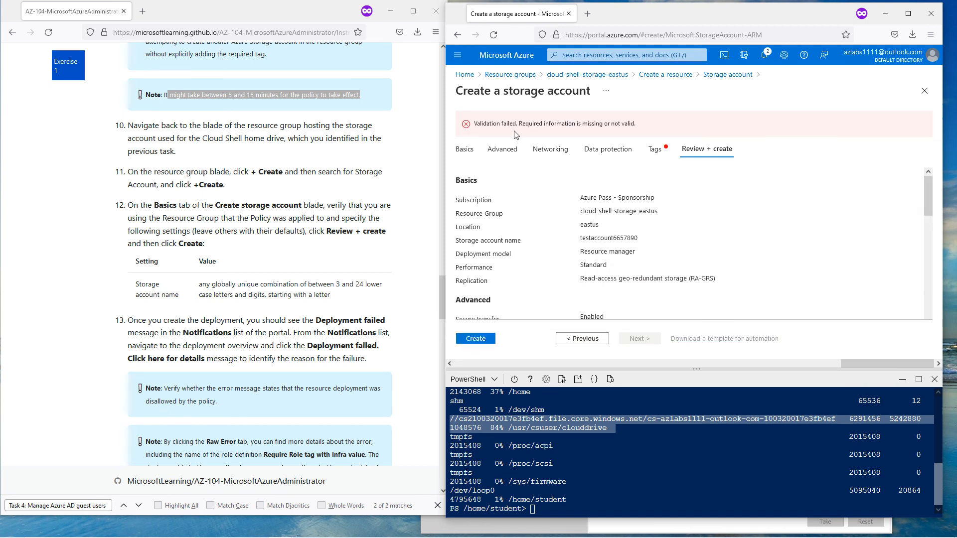
Step: Examine the validation error and the policy enforcement details given for the storage account's tags
drag(473, 124, 636, 131)
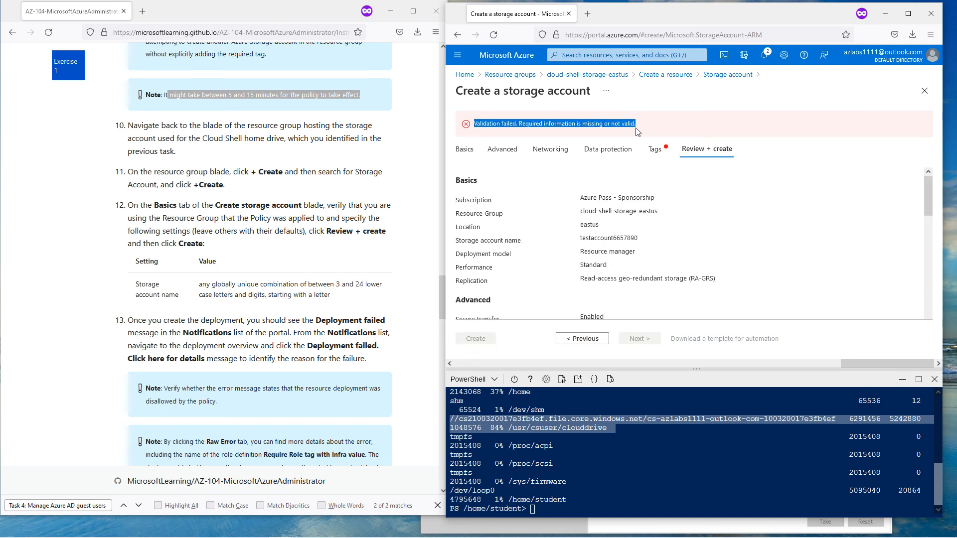
click(654, 151)
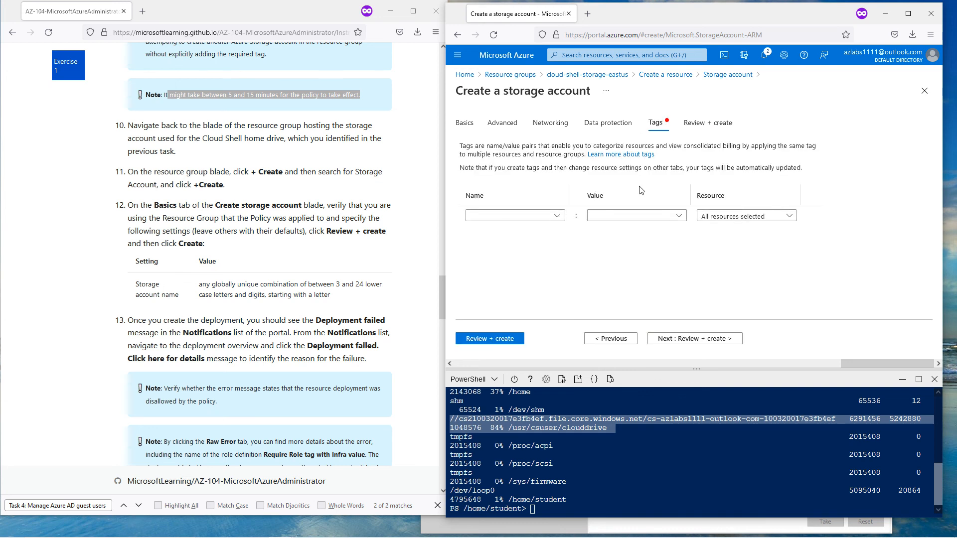
drag(459, 228, 582, 231)
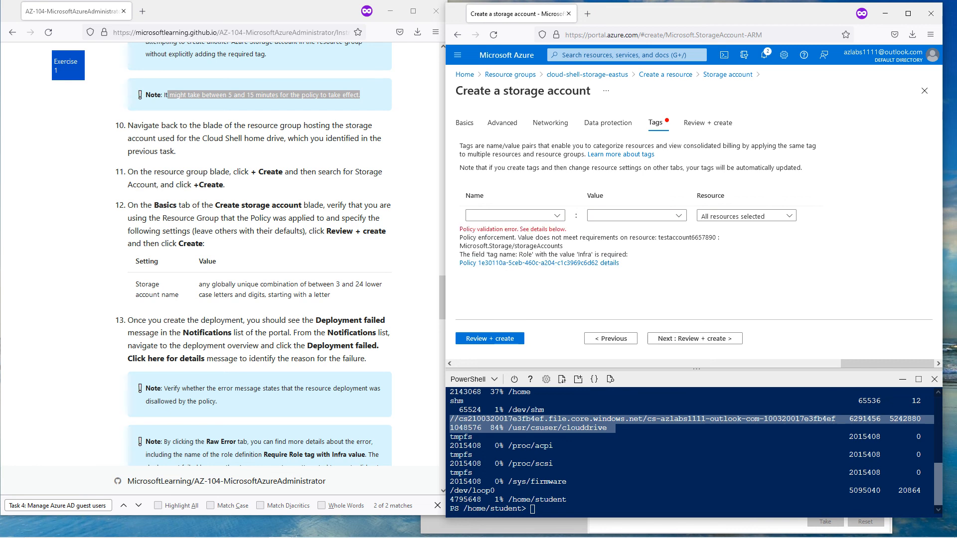
double_click(525, 254)
click(526, 254)
Step: Move ahead in the lab instructions to the heading "Task 3: Apply tagging via an Azure policy" and highlight it
scroll(259, 254, down, 7)
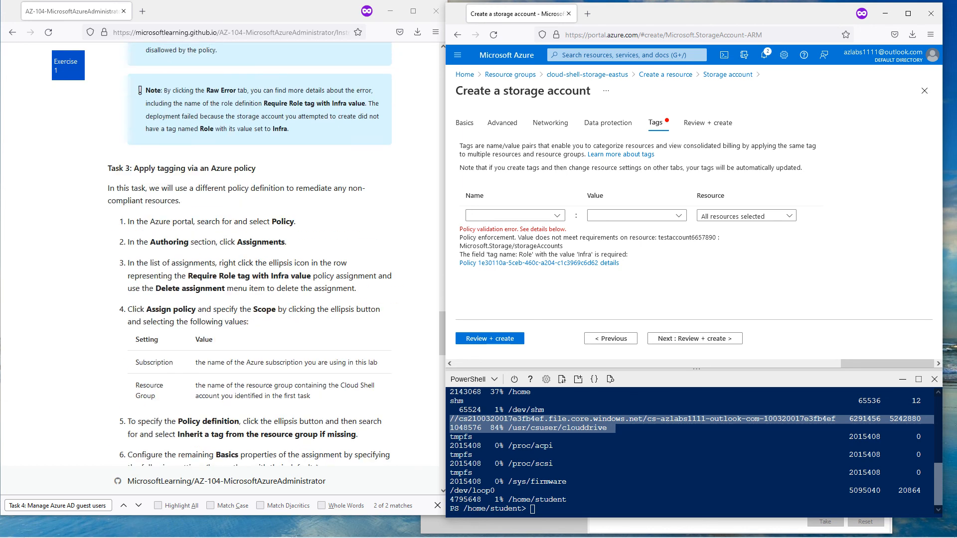
drag(257, 164, 102, 163)
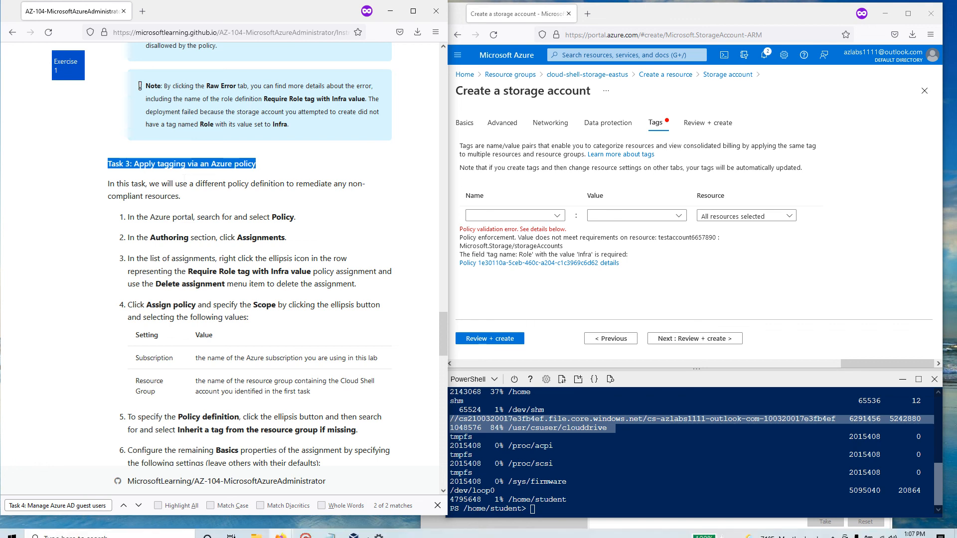
click(305, 536)
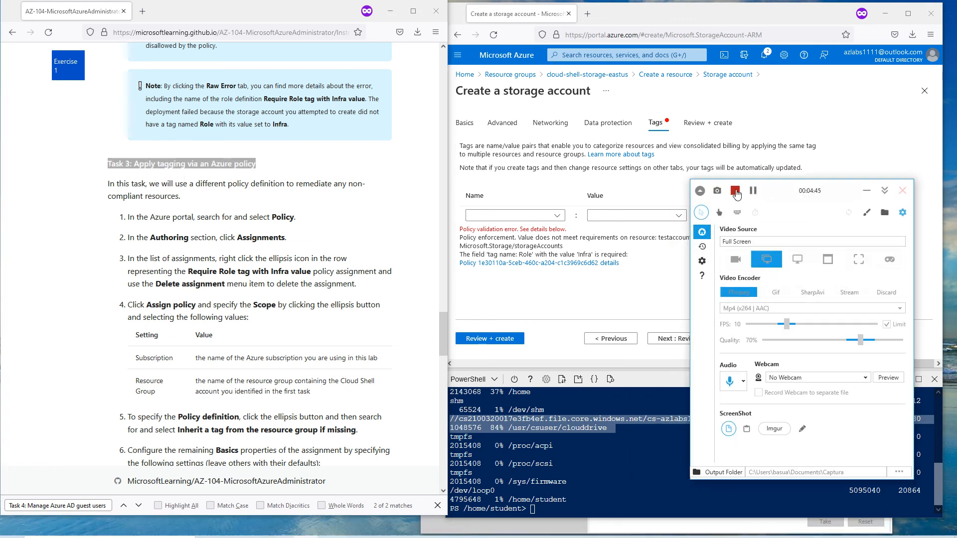